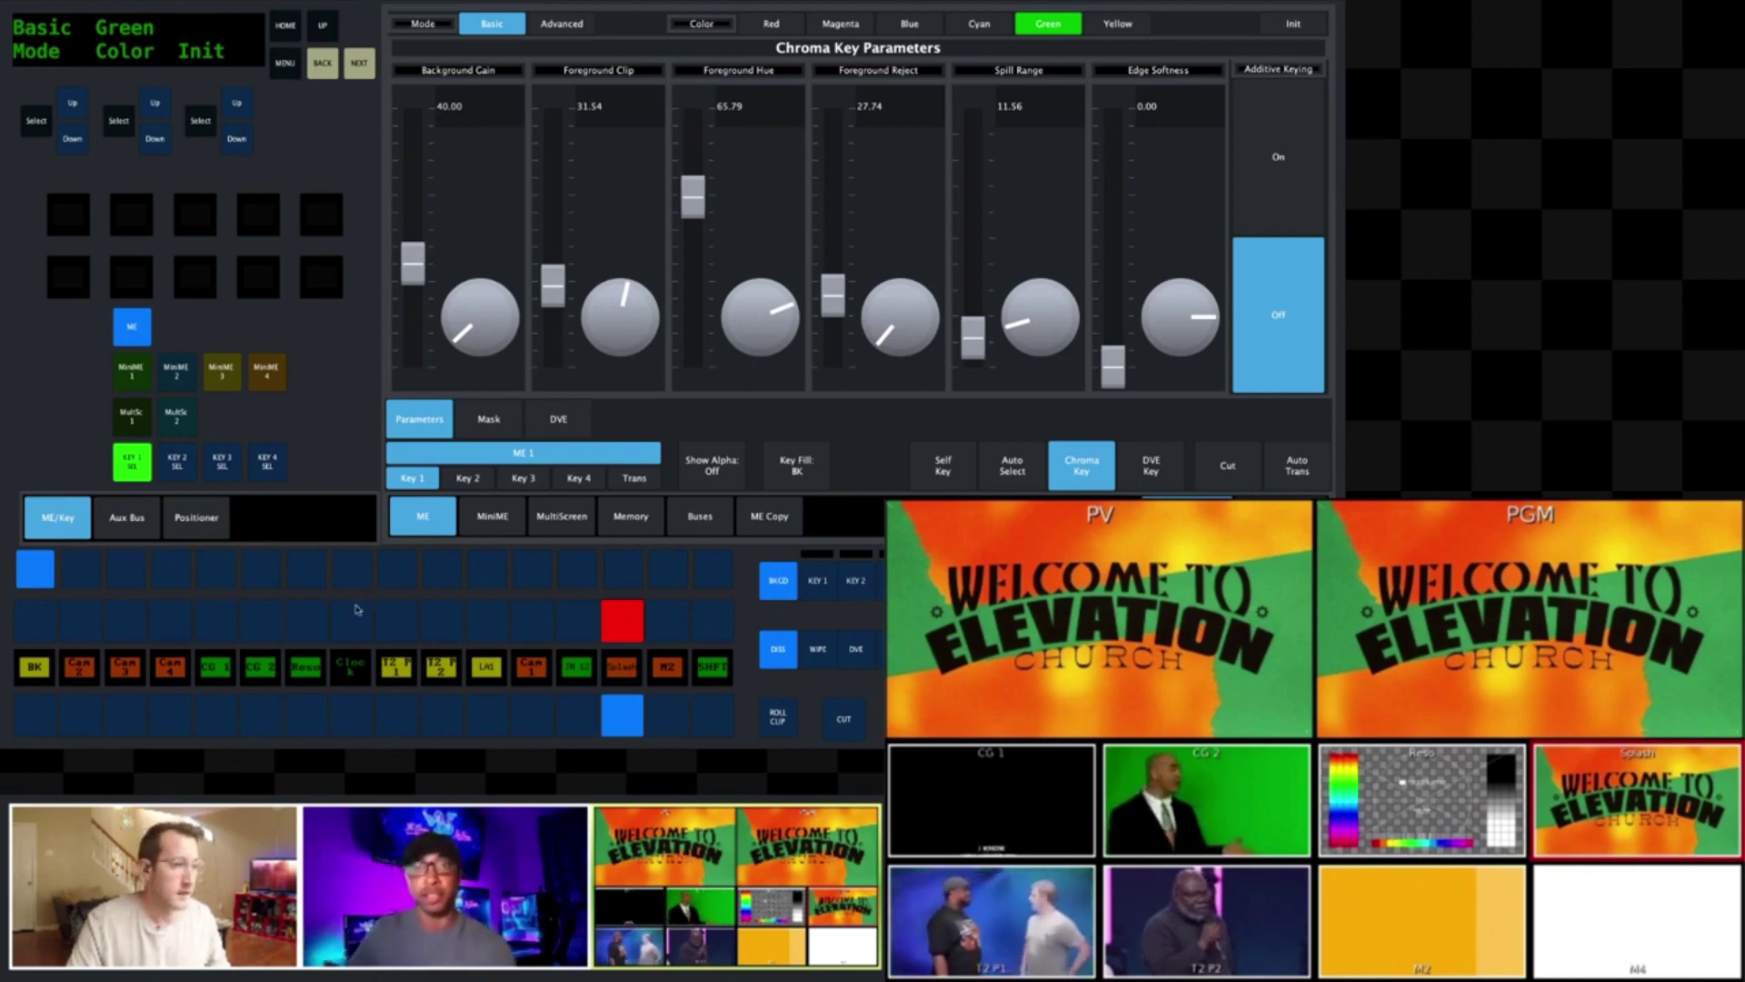
# Step: Put the CG 2 green-screen source on the preview bus and assign it as the fill for Key 1
pyautogui.click(259, 718)
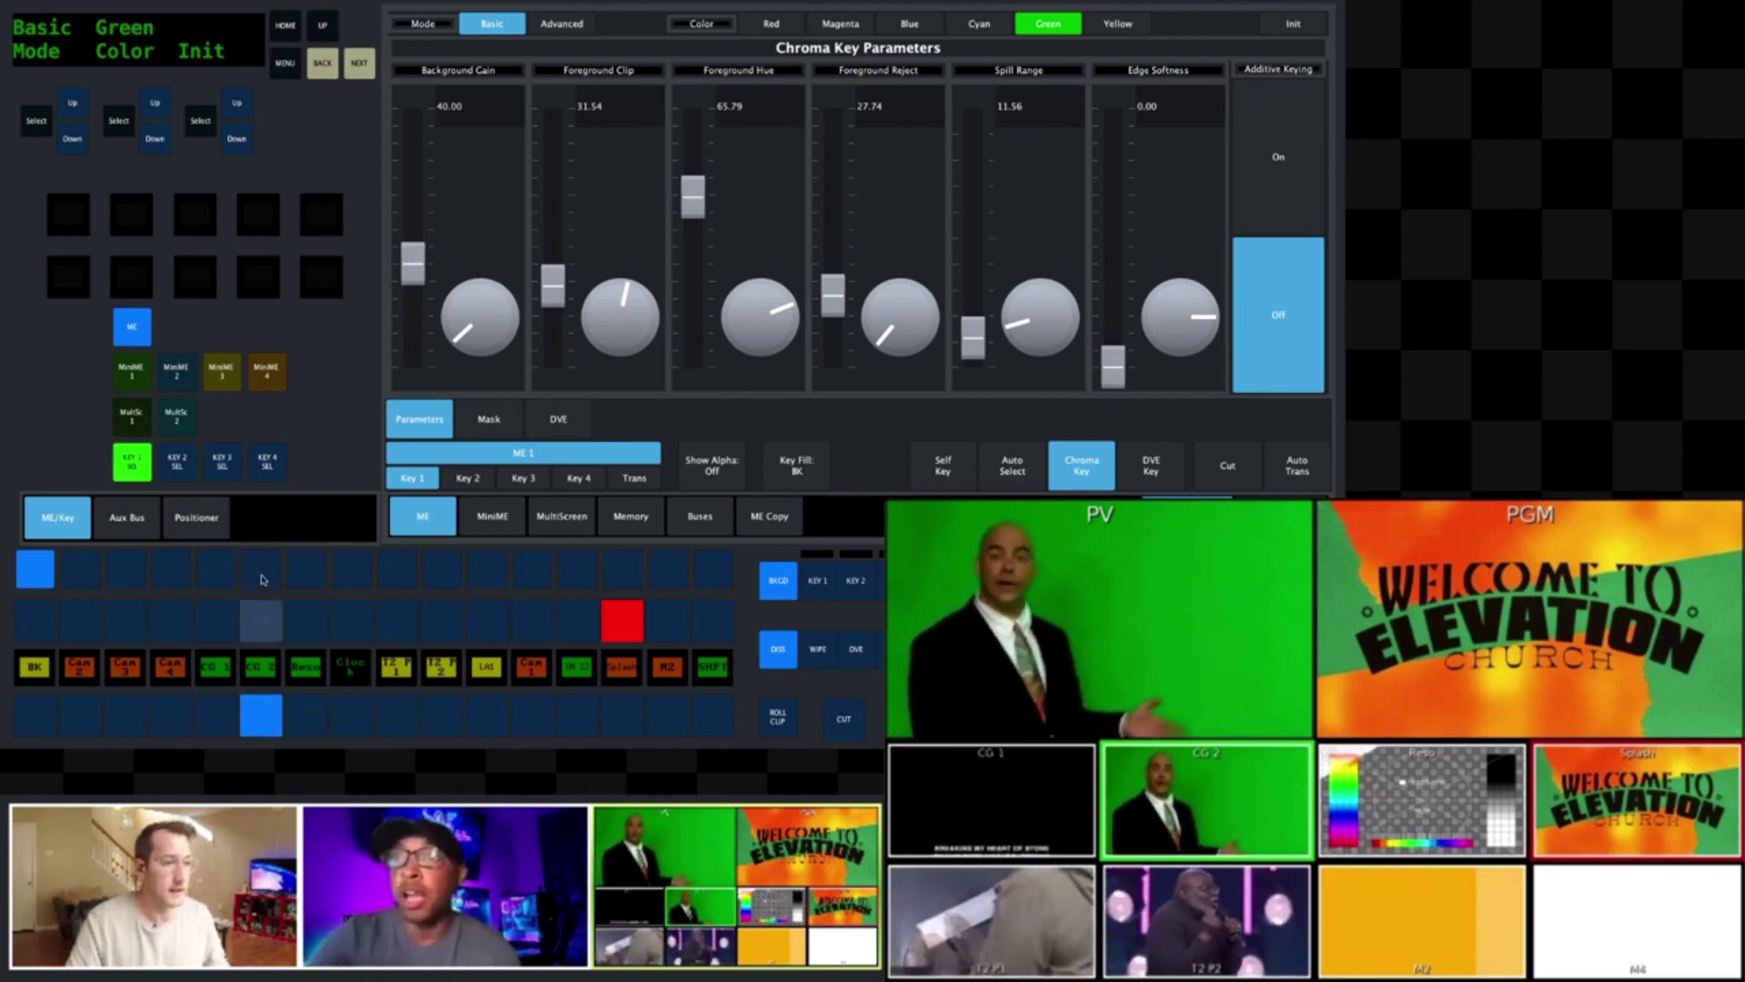
pyautogui.click(214, 717)
pyautogui.click(244, 718)
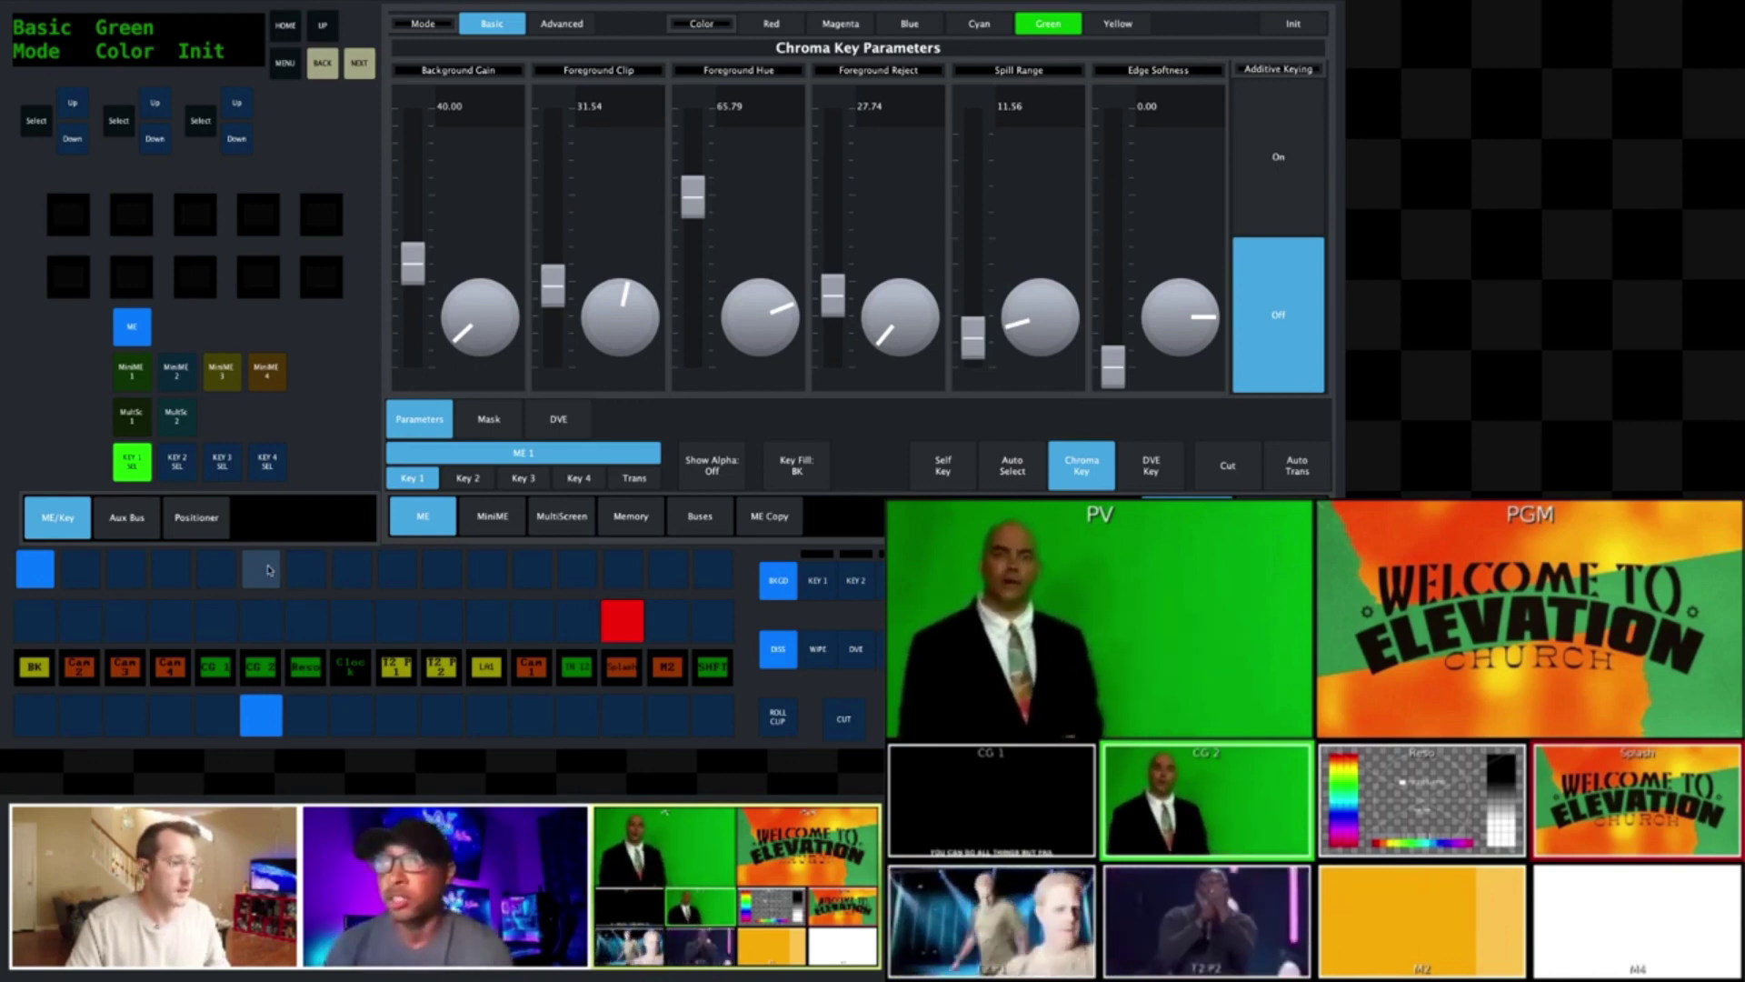
pyautogui.click(261, 569)
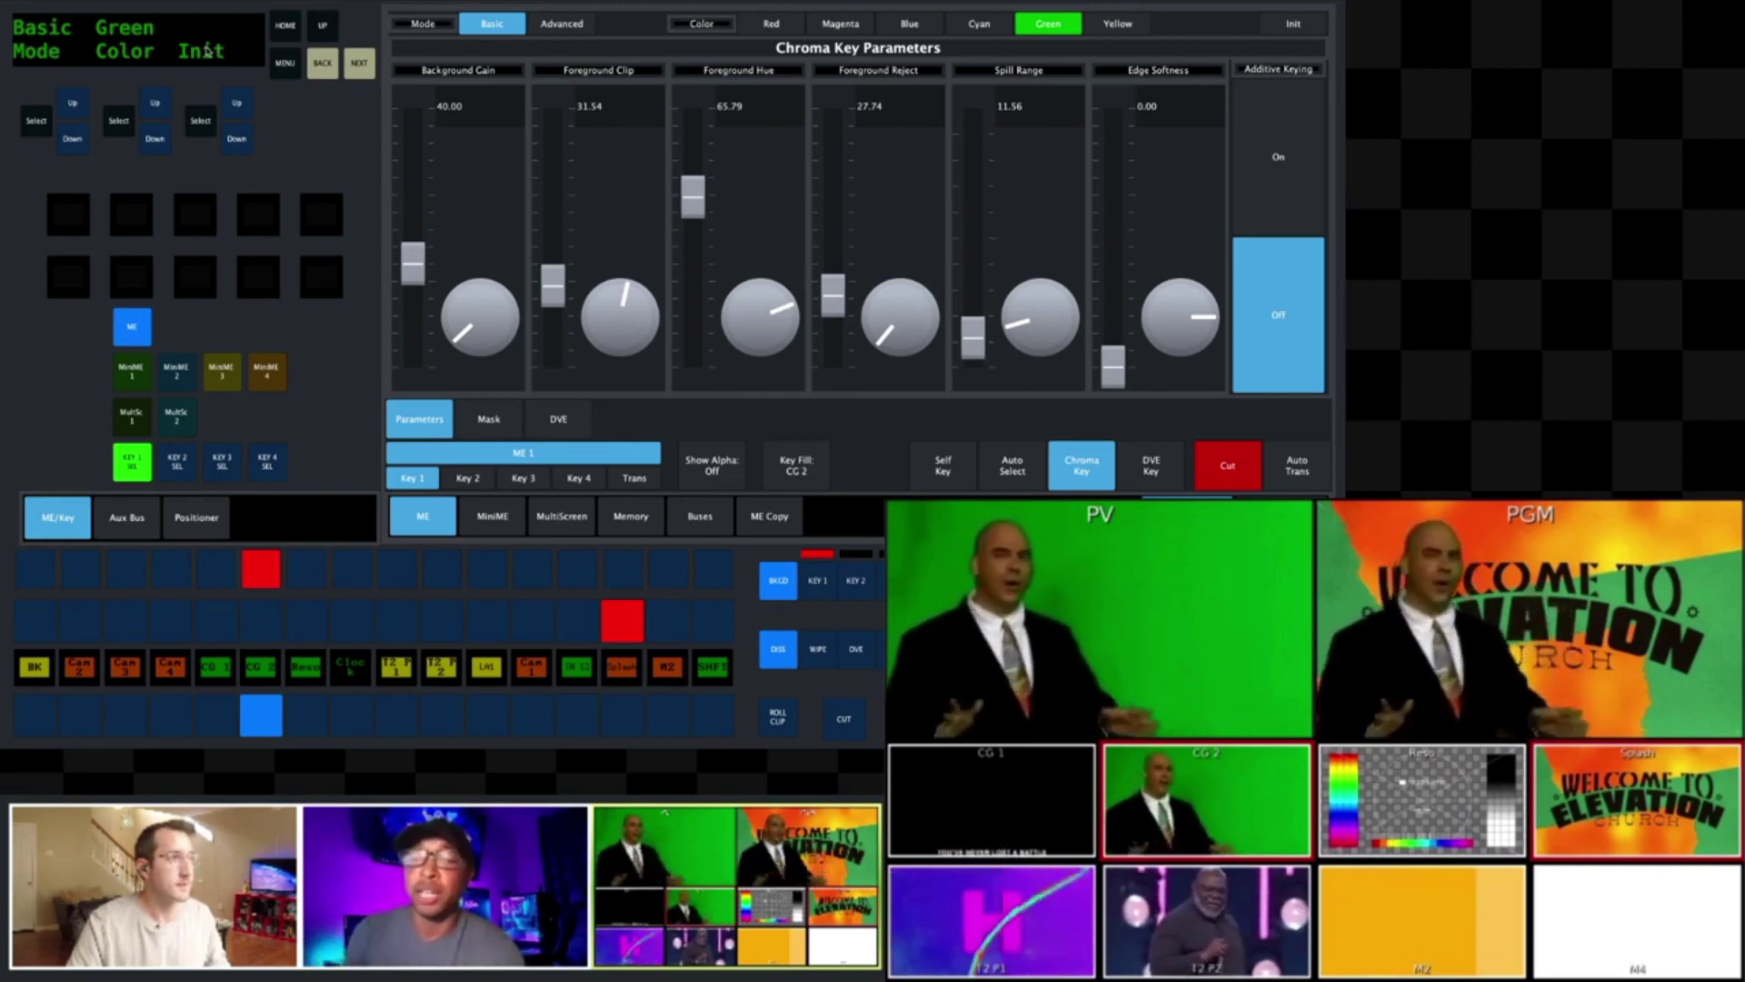
# Step: Try the Advanced chroma key mode before returning to Basic, and cycle the key colour through Yellow to Red and back to Green
pyautogui.click(74, 106)
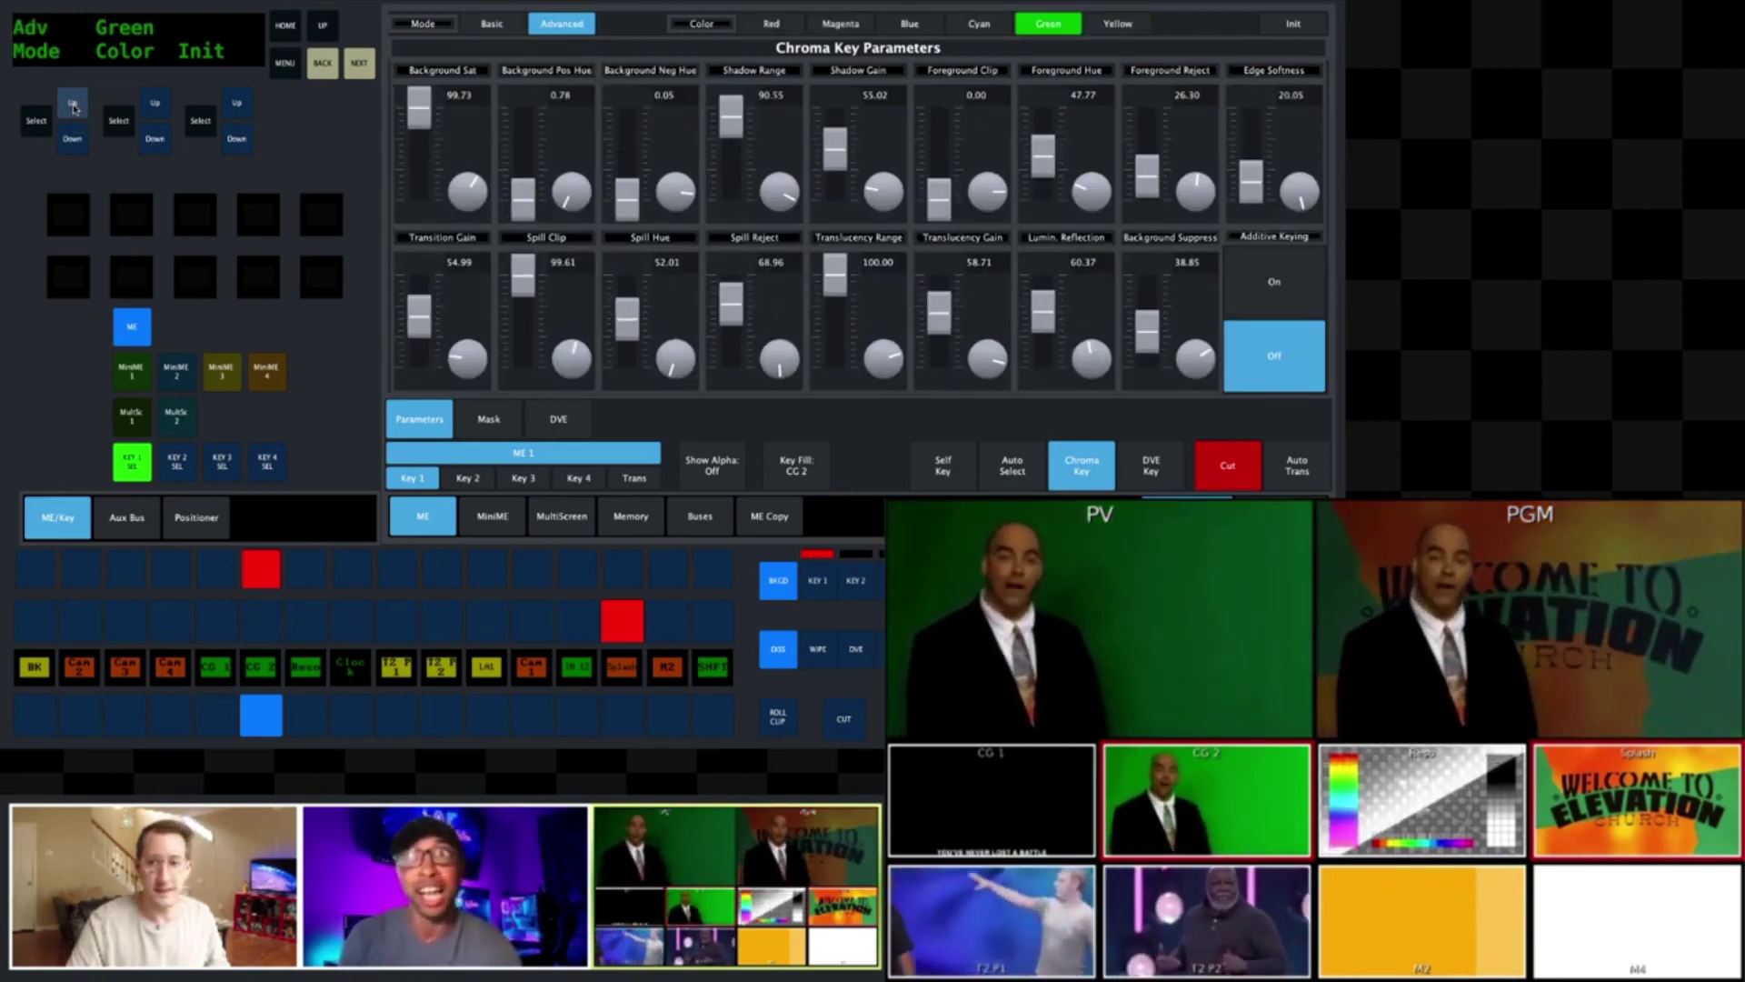
pyautogui.click(73, 140)
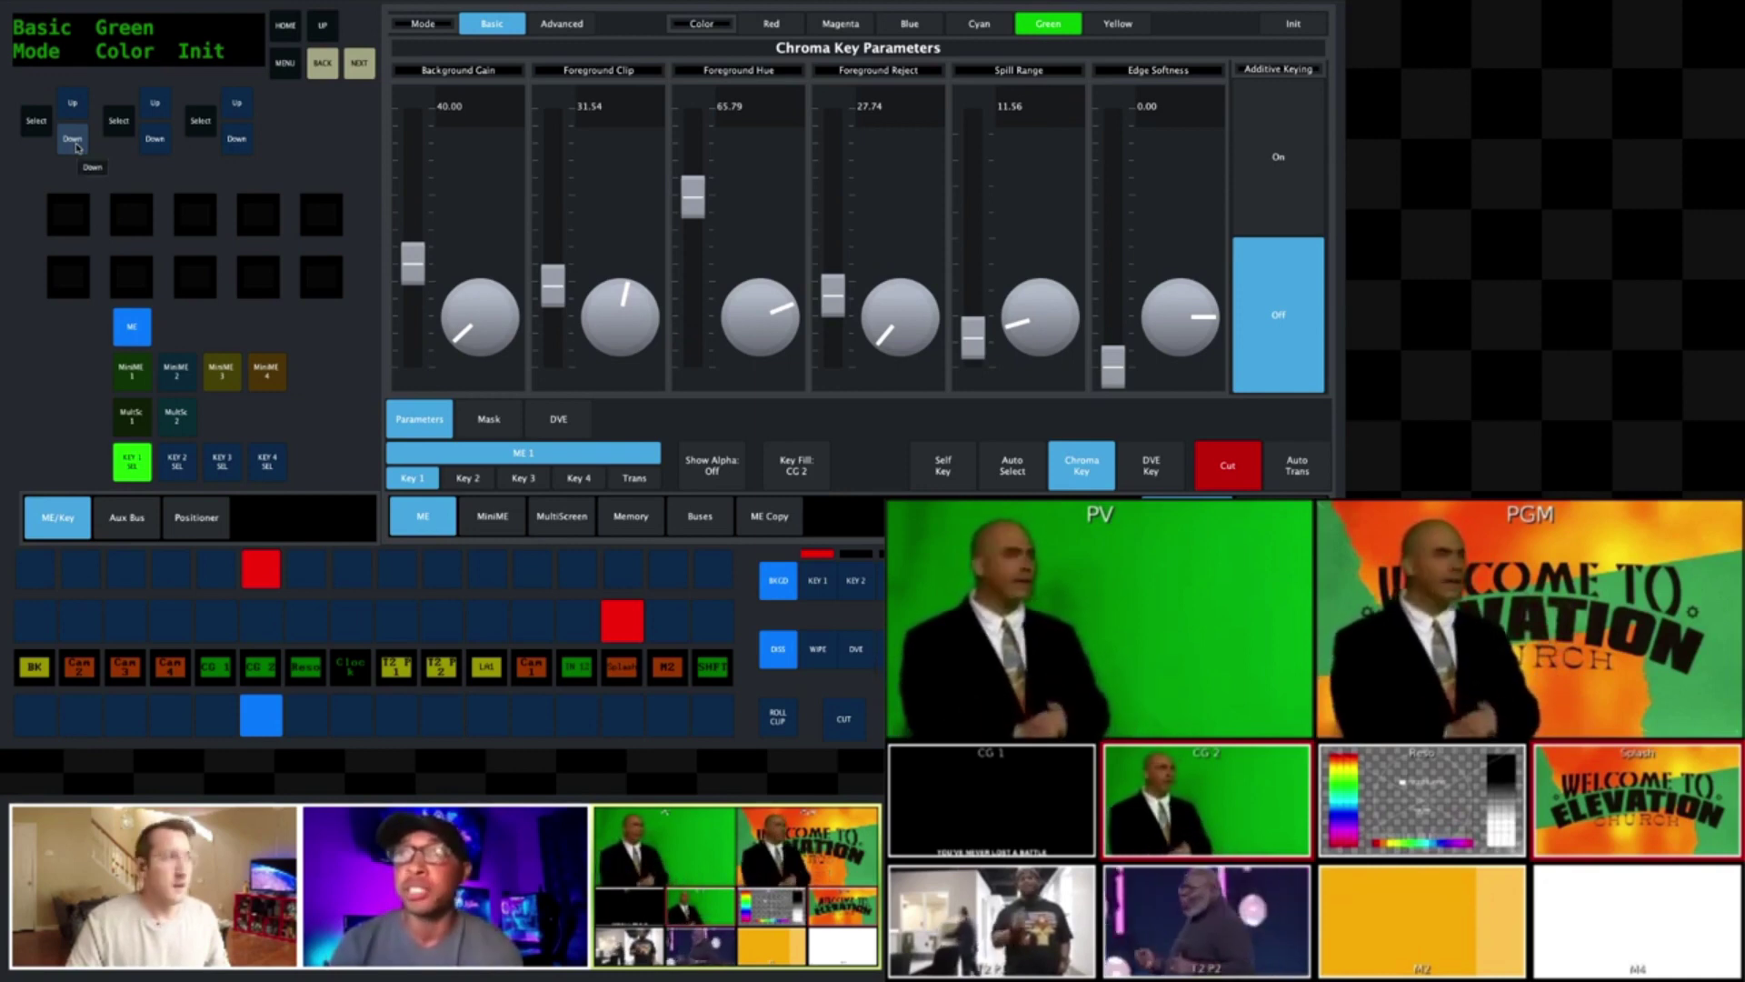
pyautogui.click(156, 109)
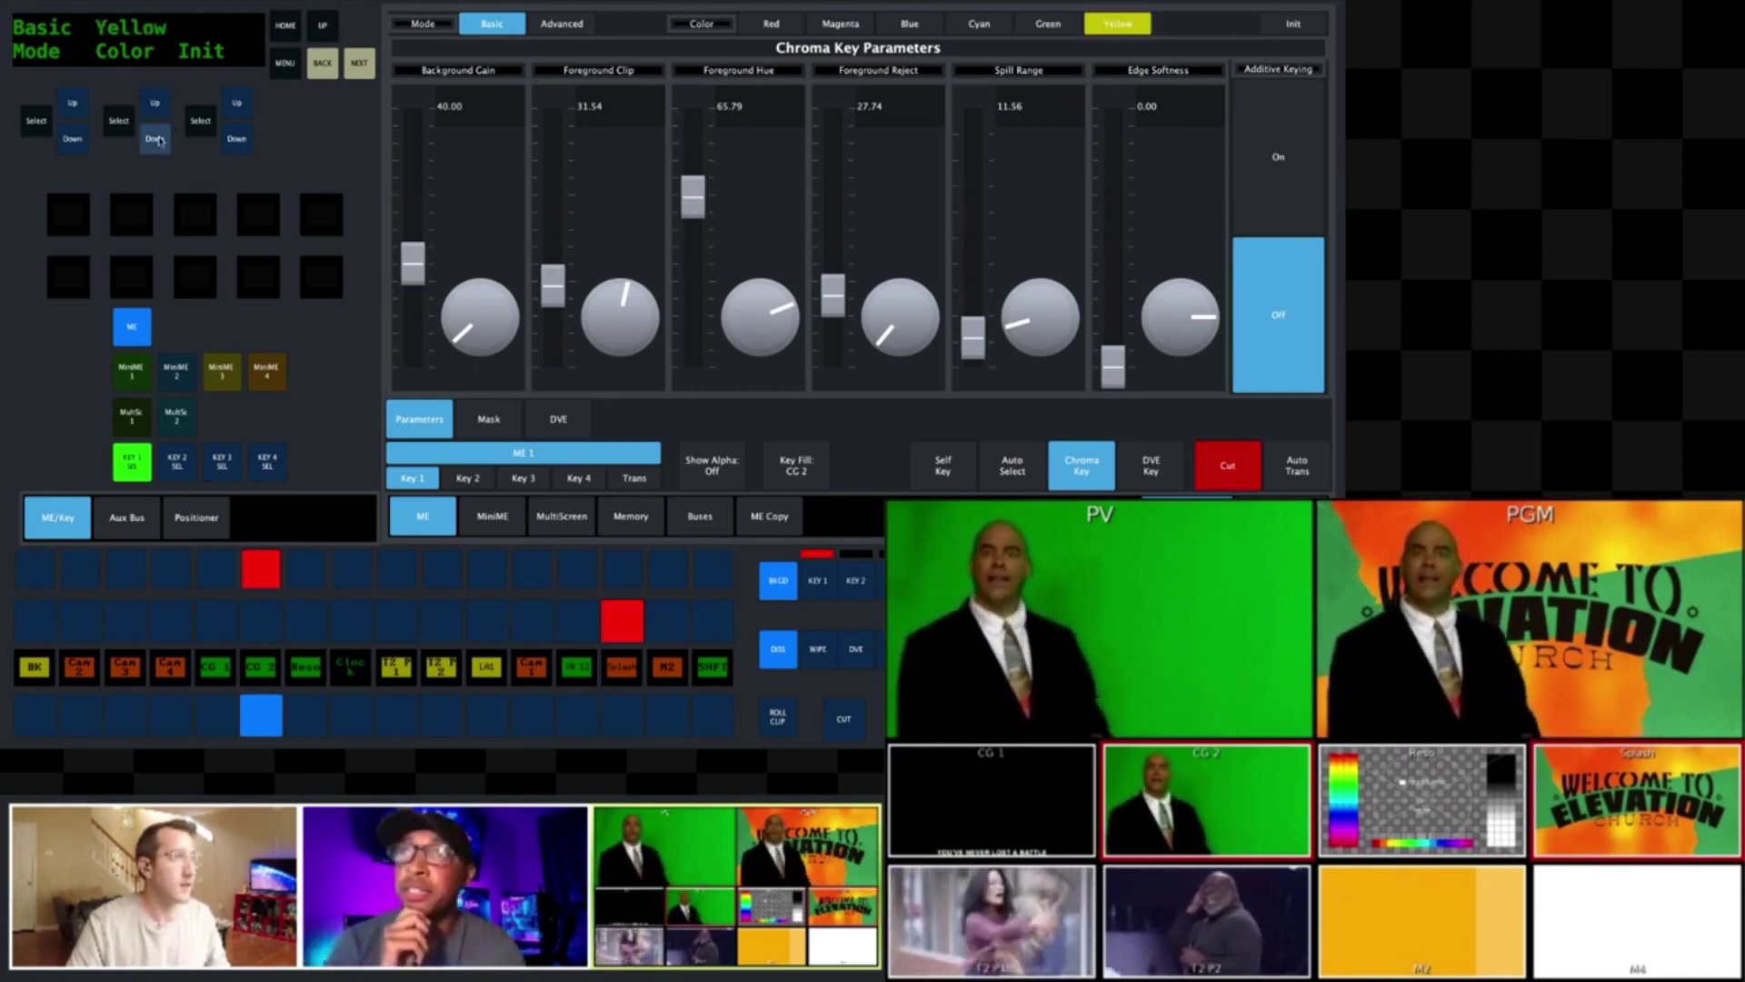
pyautogui.click(156, 138)
pyautogui.click(157, 139)
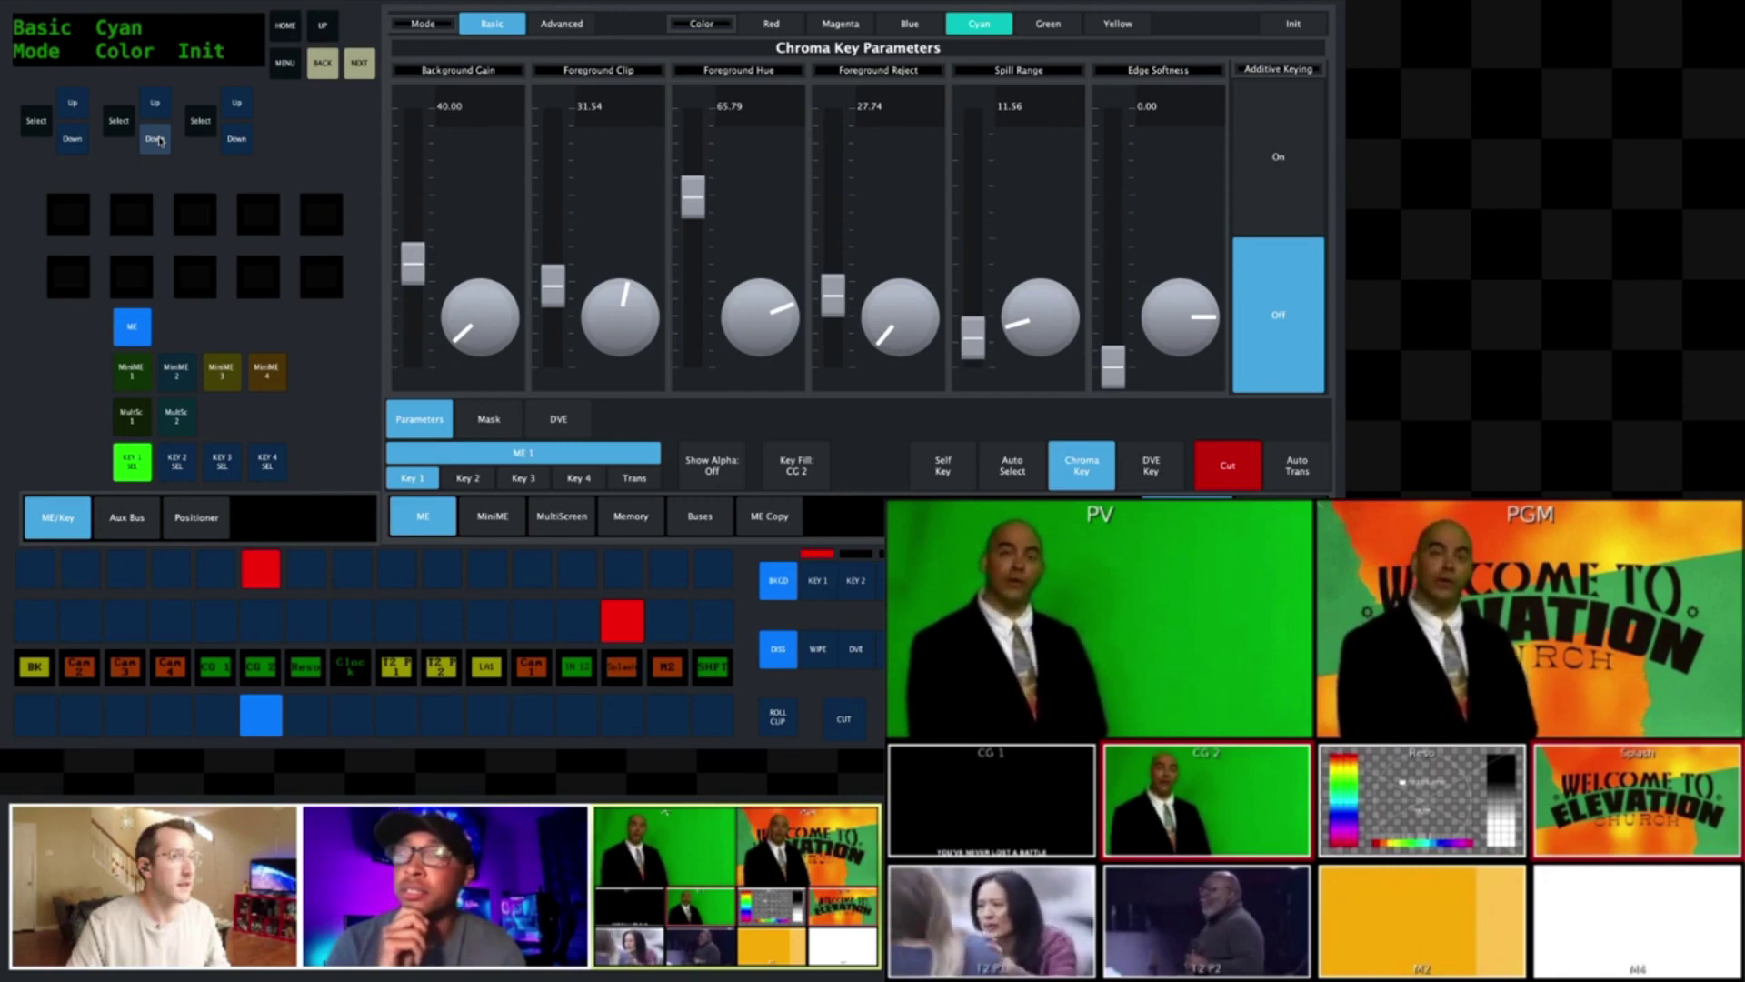
pyautogui.click(158, 139)
pyautogui.click(158, 139)
pyautogui.click(158, 139)
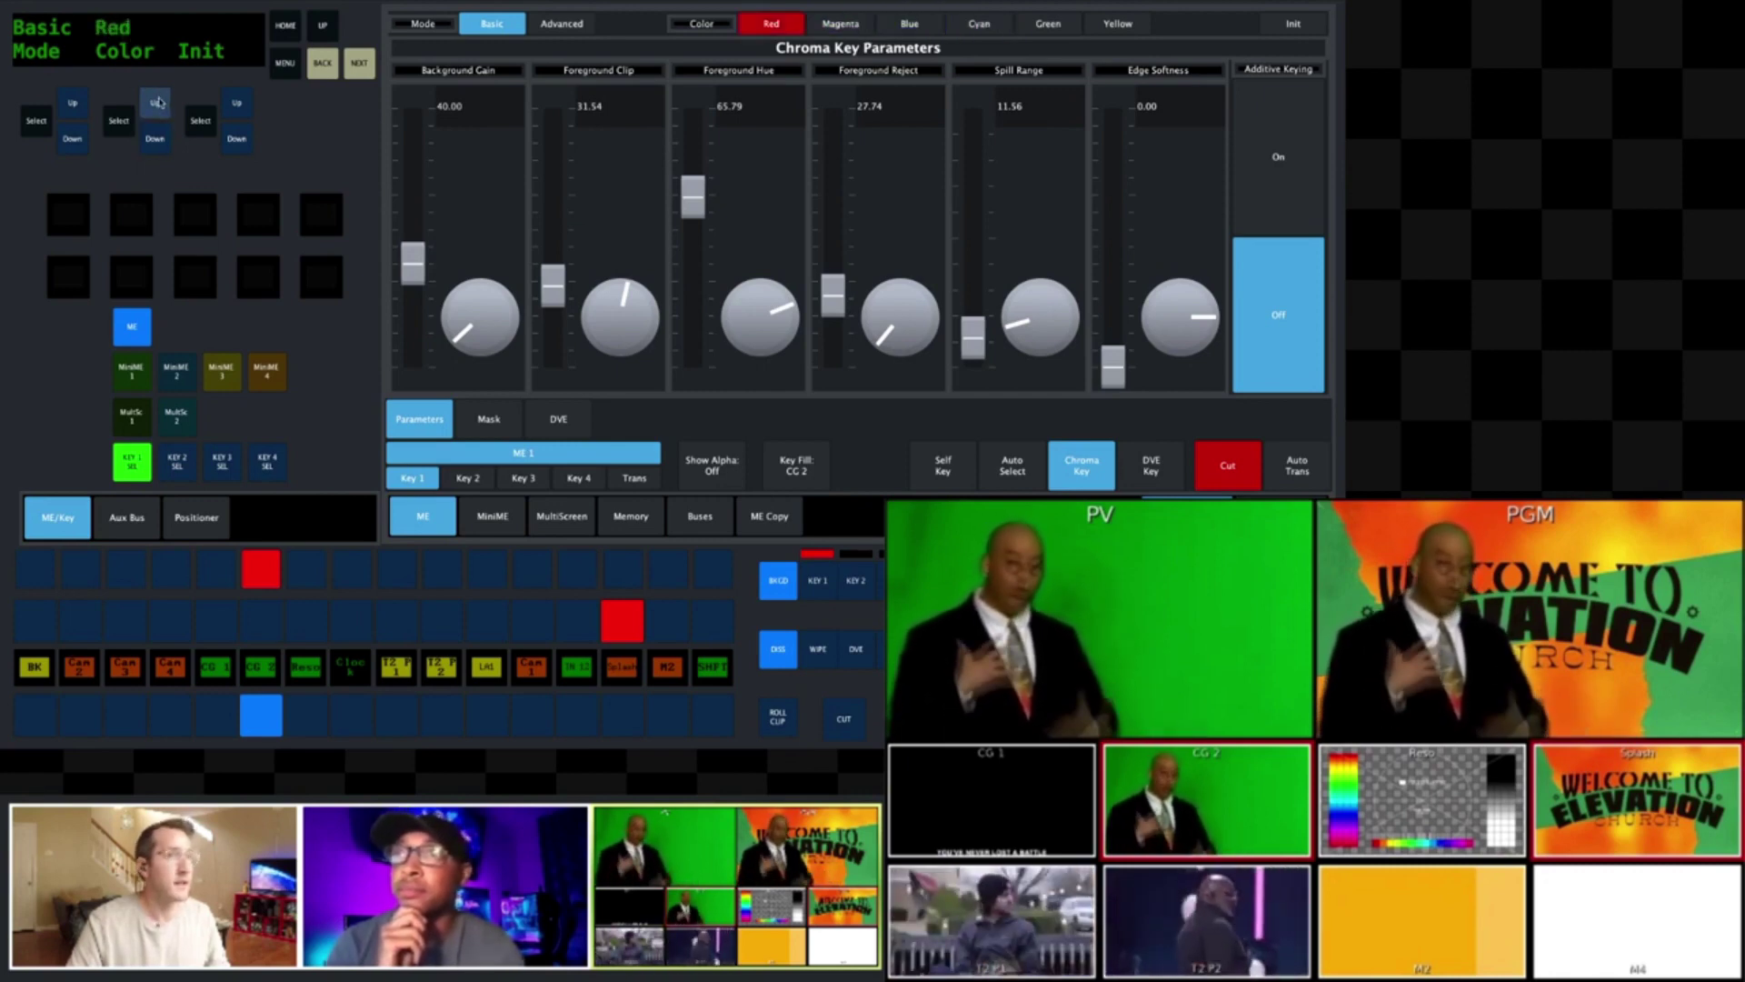
pyautogui.click(157, 103)
pyautogui.click(156, 103)
pyautogui.click(156, 103)
pyautogui.click(156, 103)
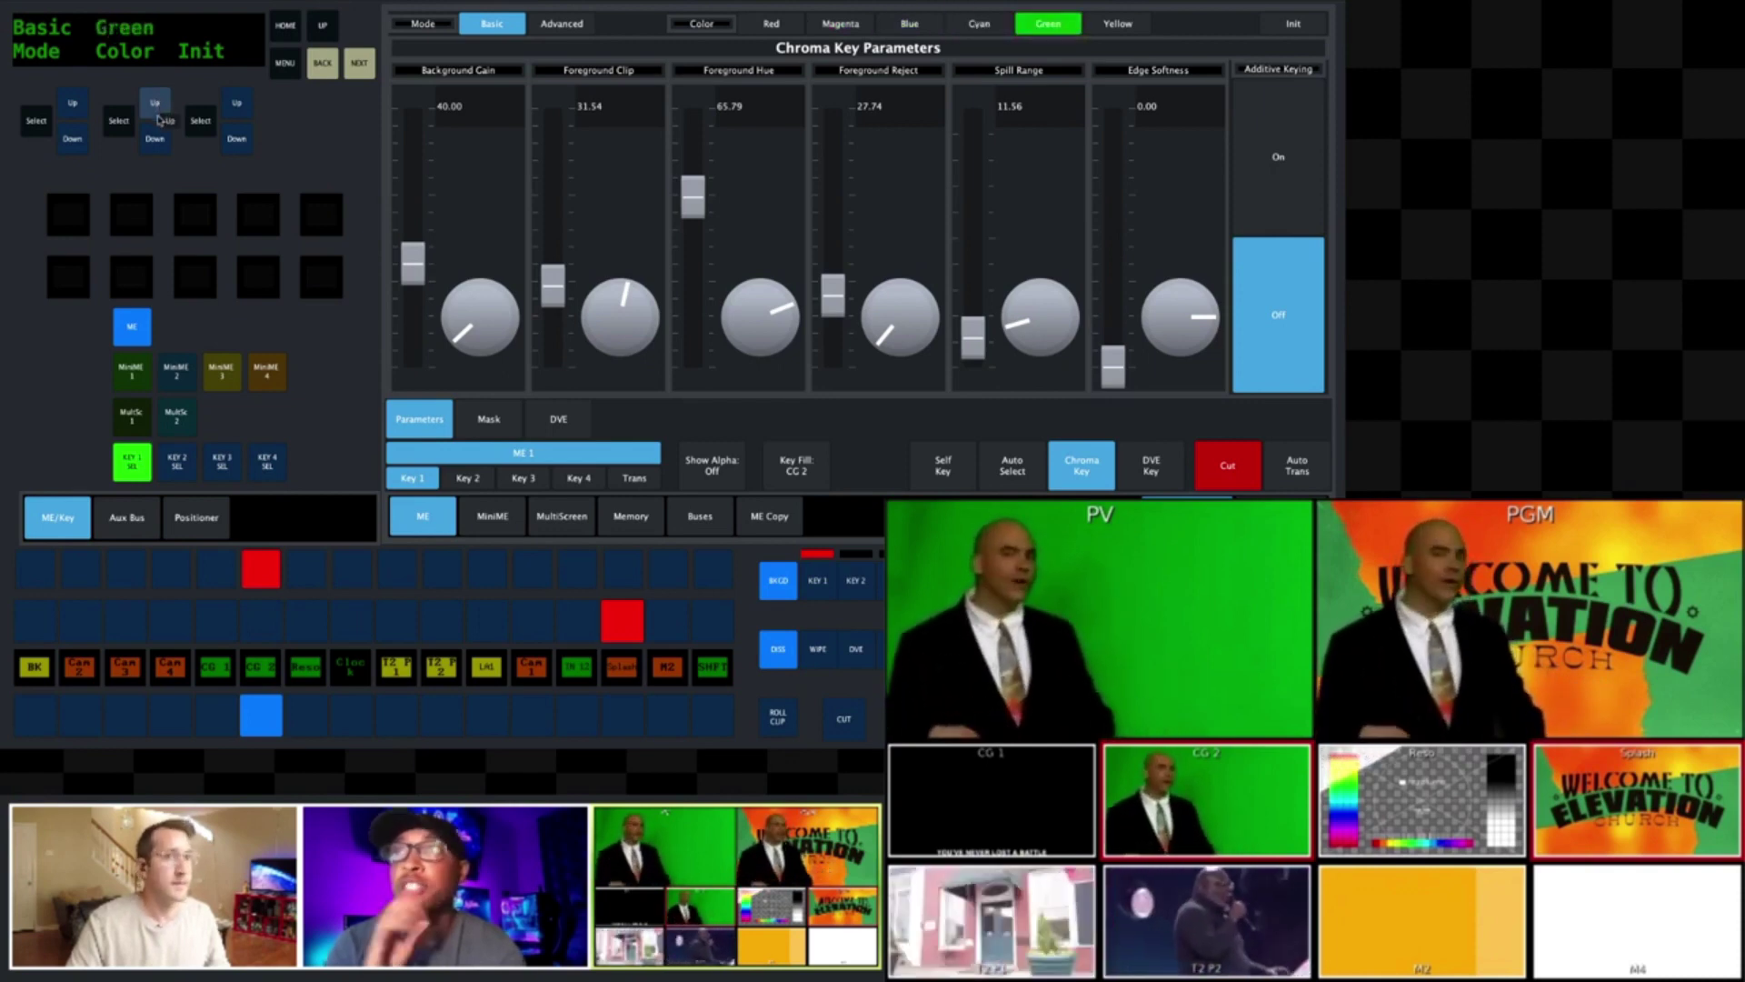
# Step: Set the chroma key colour to Red and initialize Key 1 with it
pyautogui.click(156, 132)
pyautogui.click(156, 132)
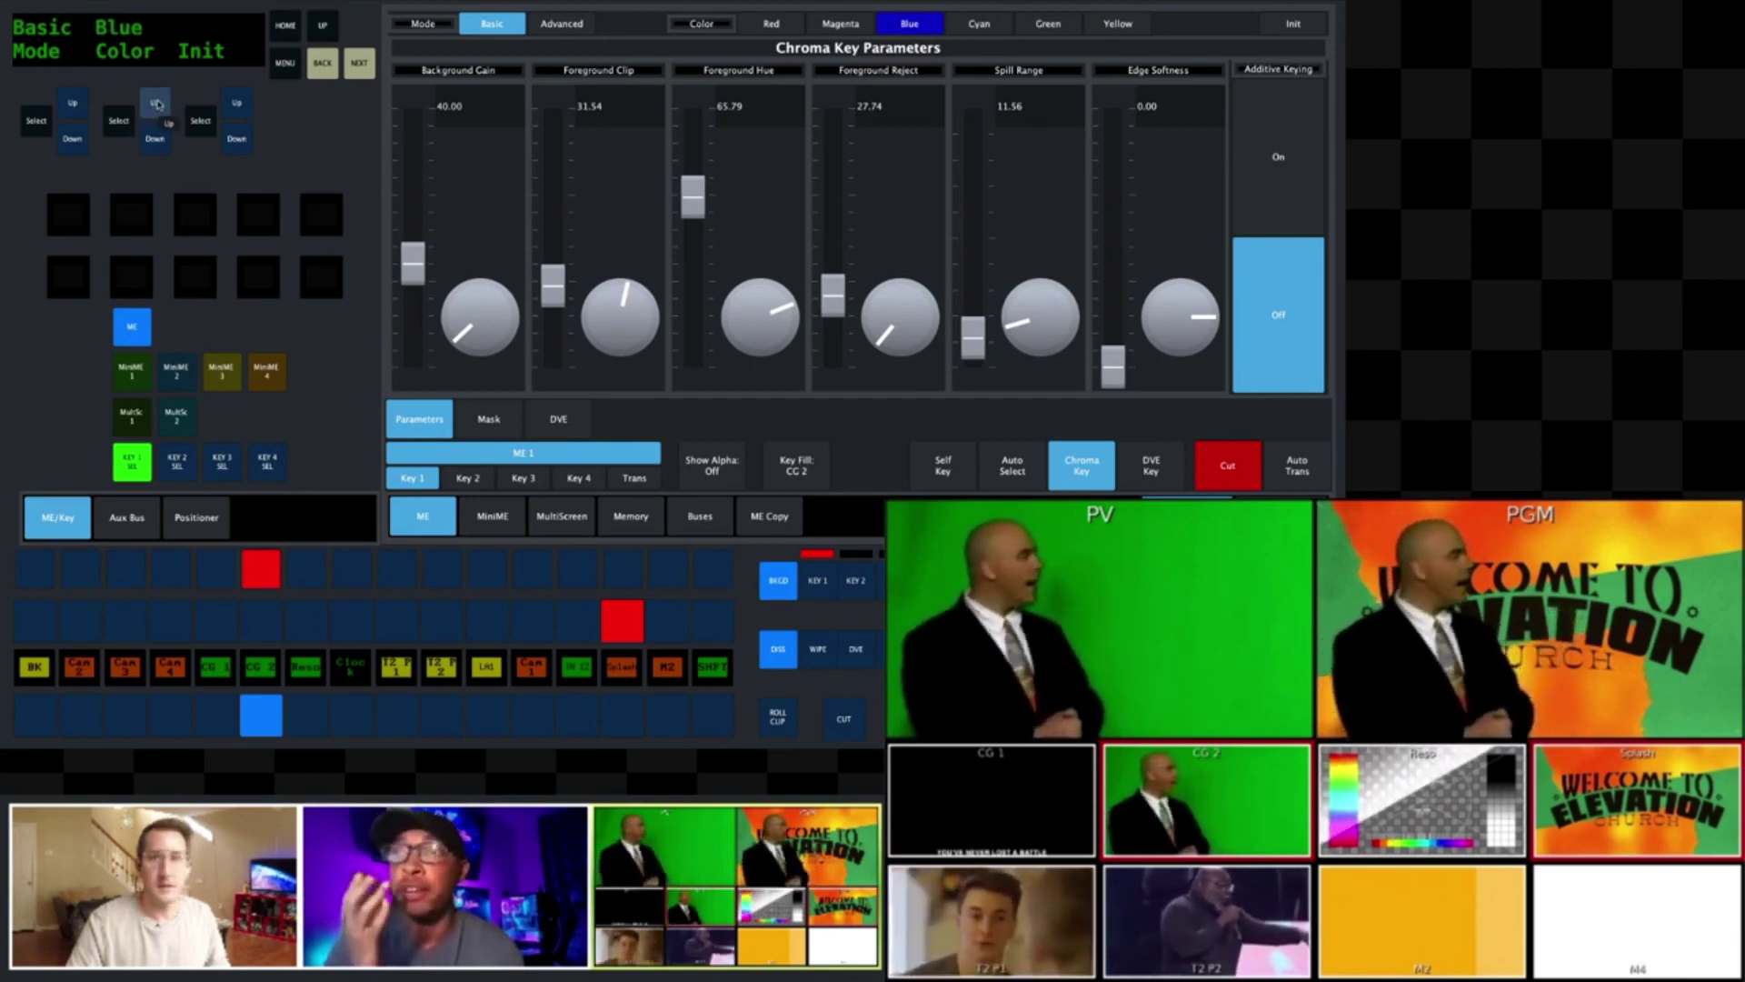
pyautogui.click(156, 102)
pyautogui.click(156, 134)
pyautogui.click(157, 134)
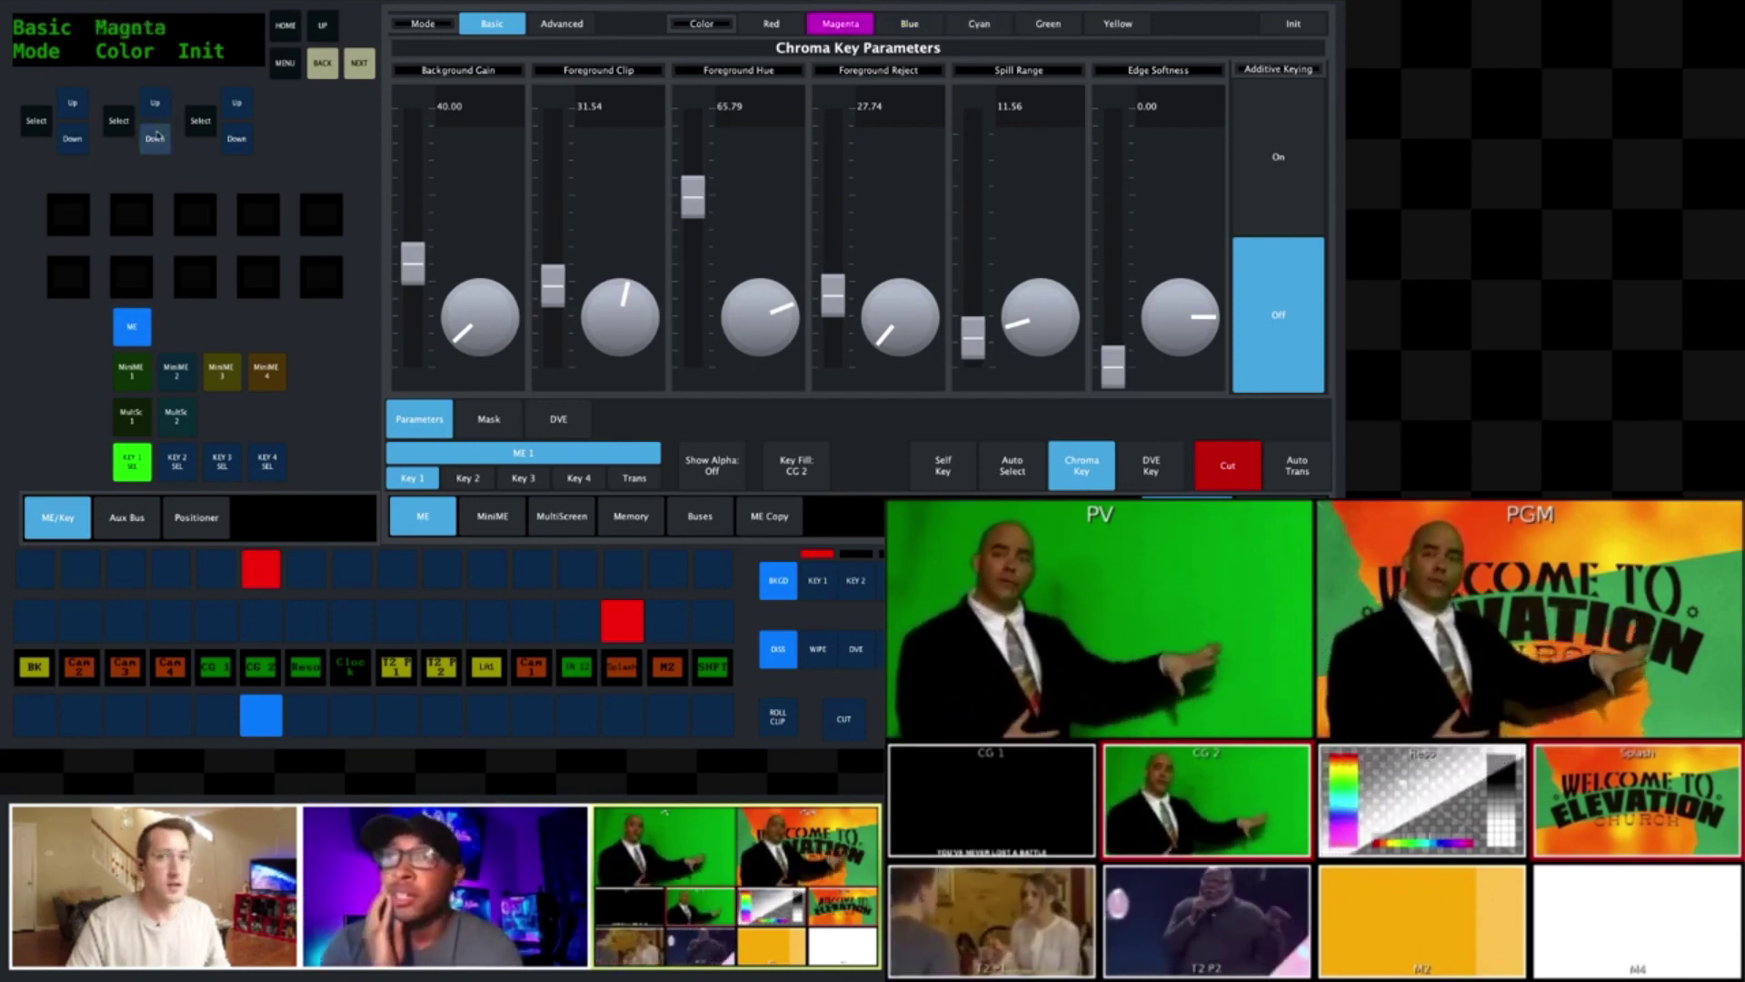
pyautogui.click(156, 135)
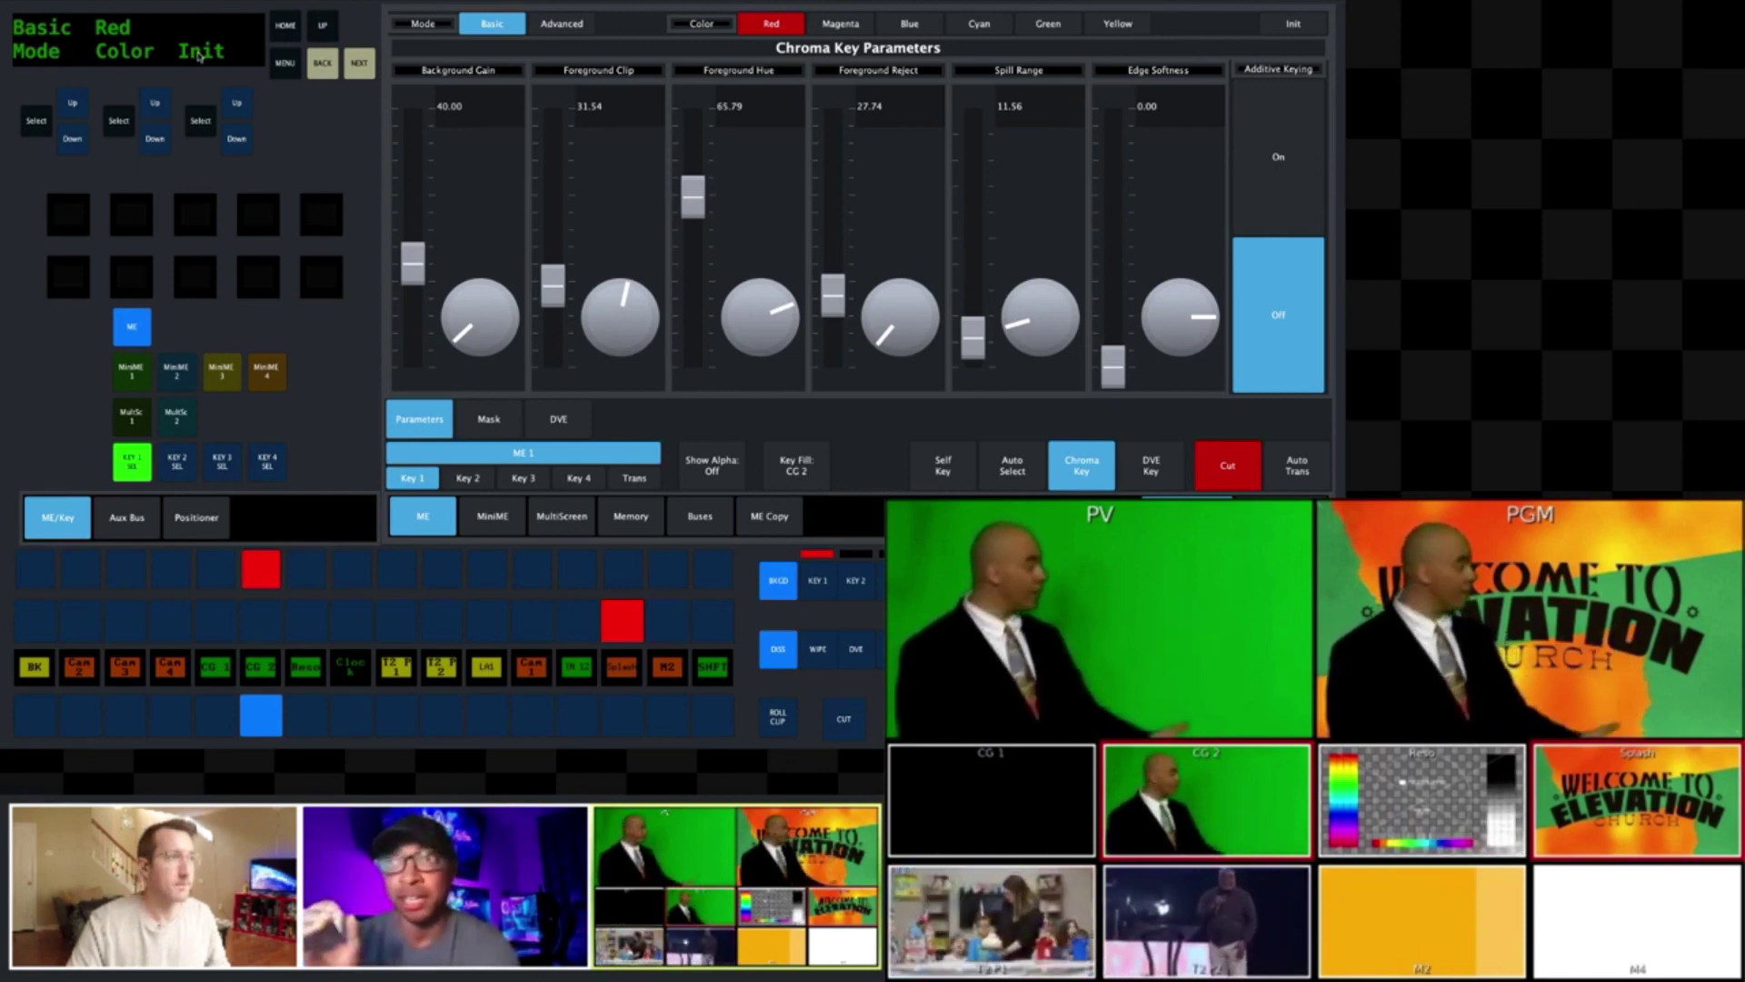
pyautogui.click(202, 122)
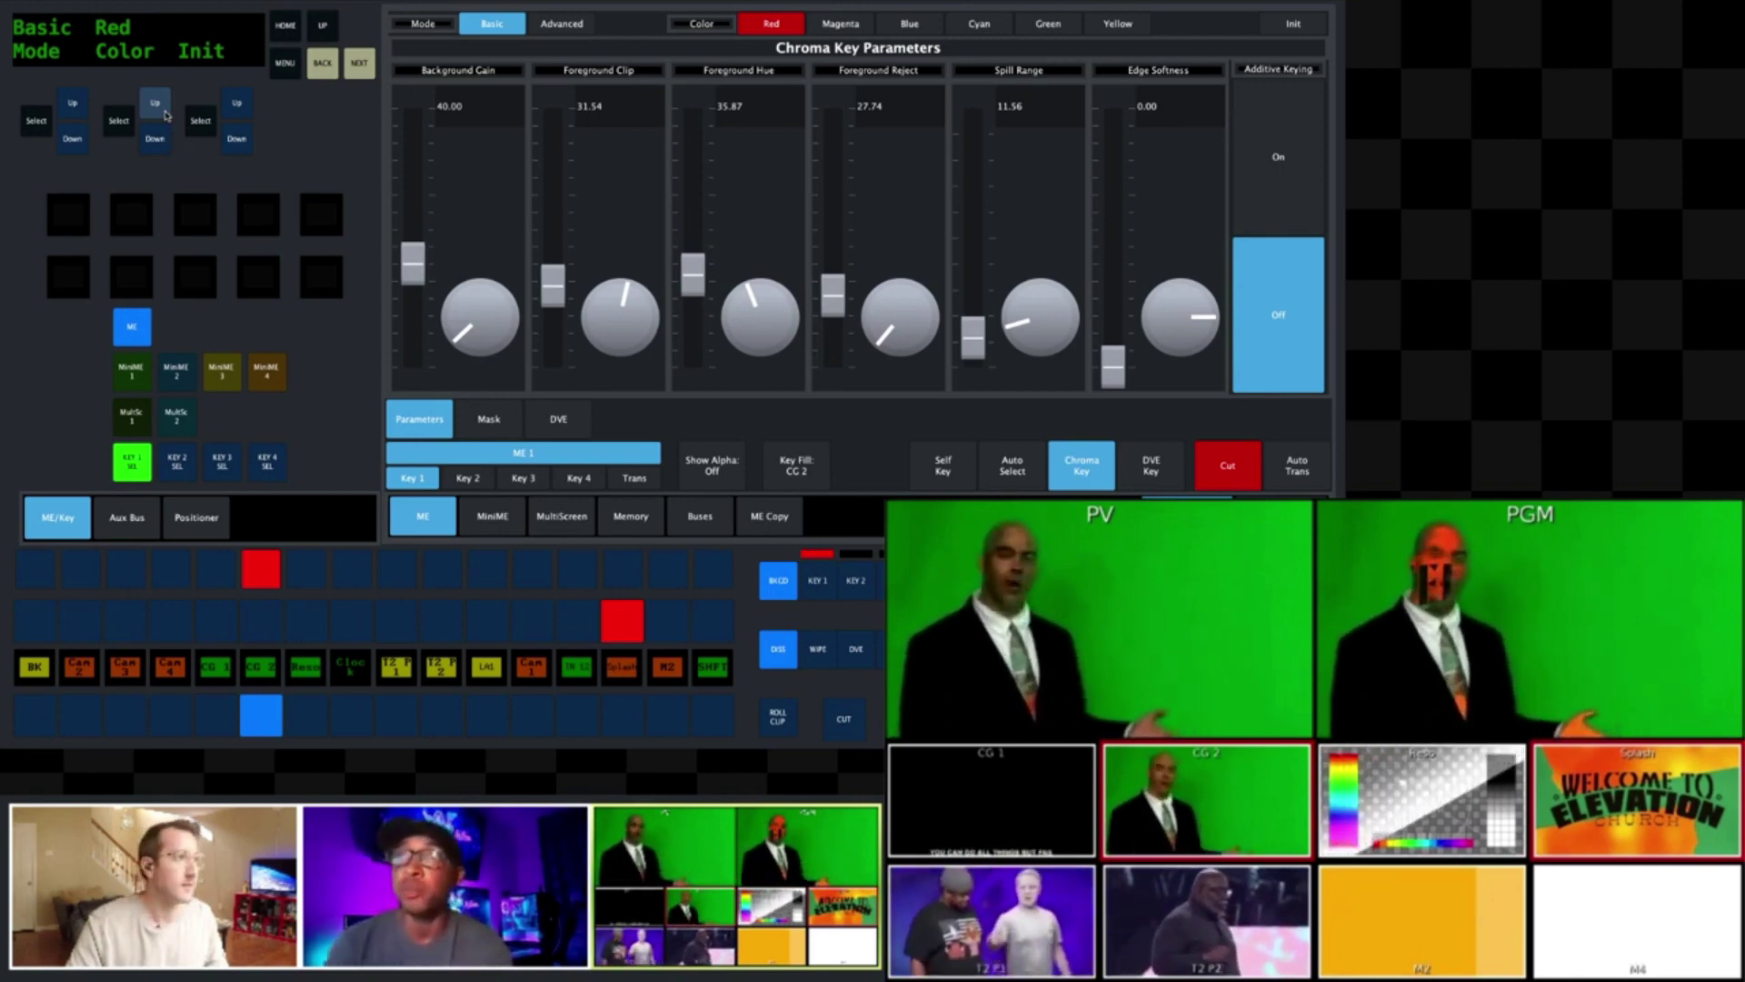
# Step: Set the chroma key colour to Green and initialize Key 1 on the green background
pyautogui.click(159, 107)
pyautogui.click(159, 107)
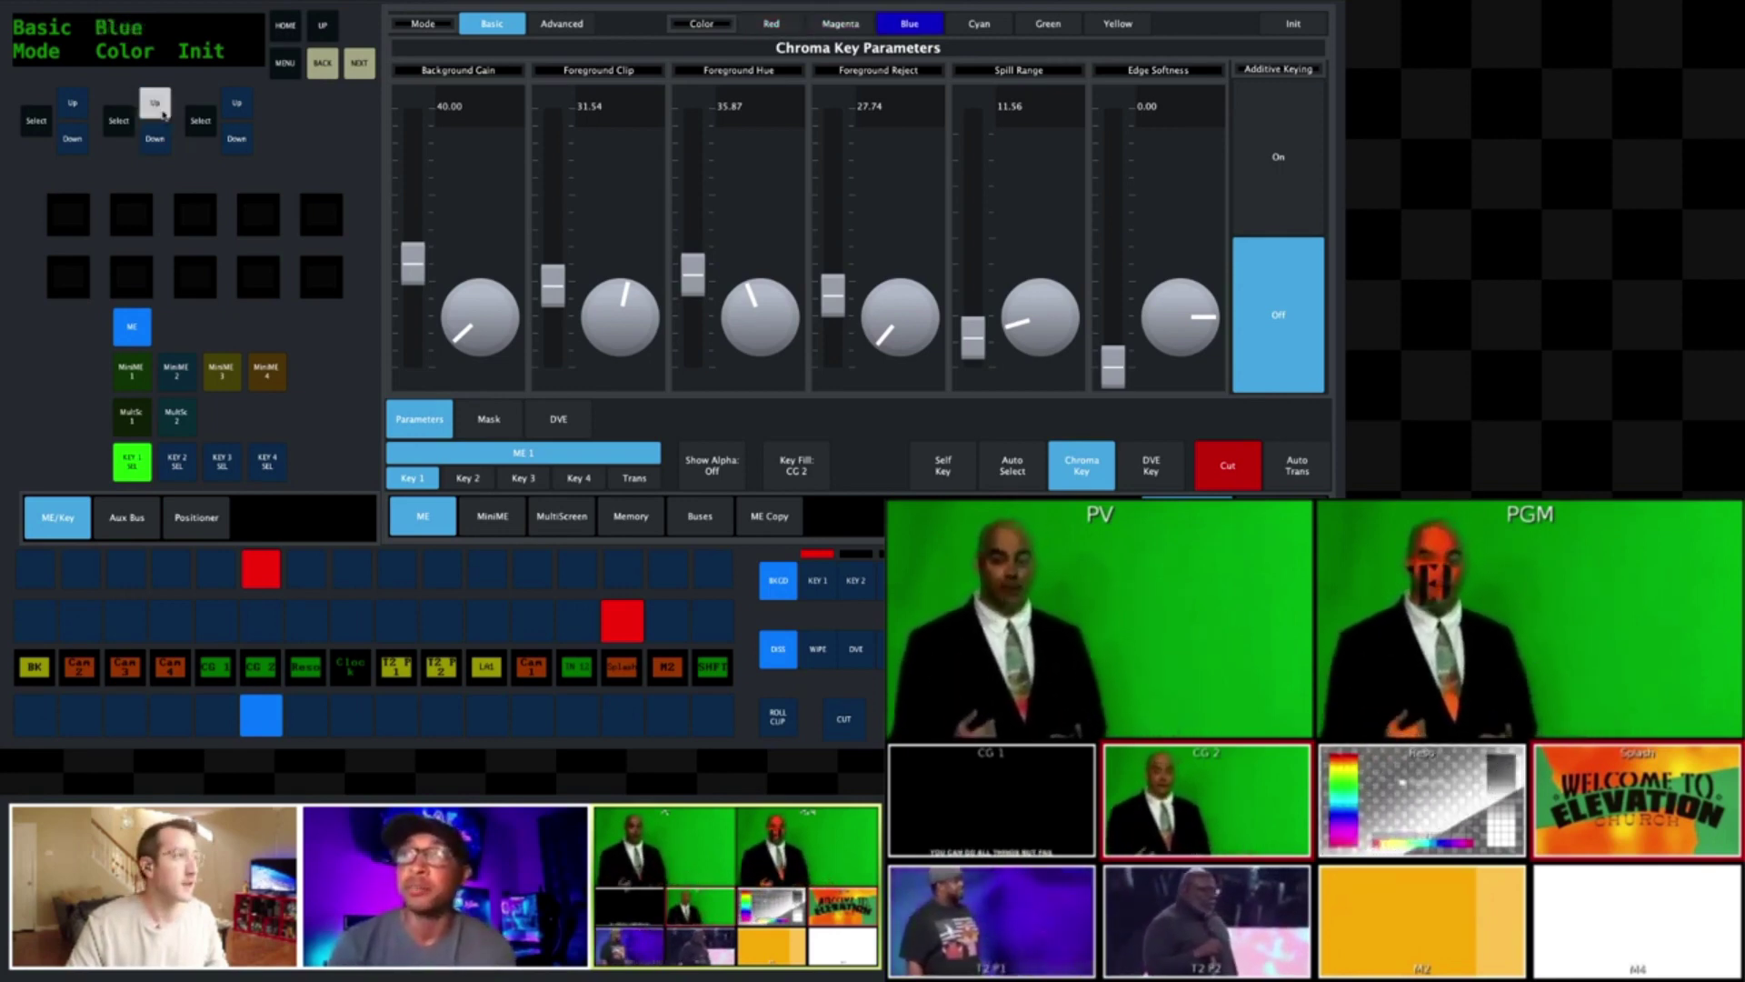
pyautogui.click(159, 107)
pyautogui.click(159, 107)
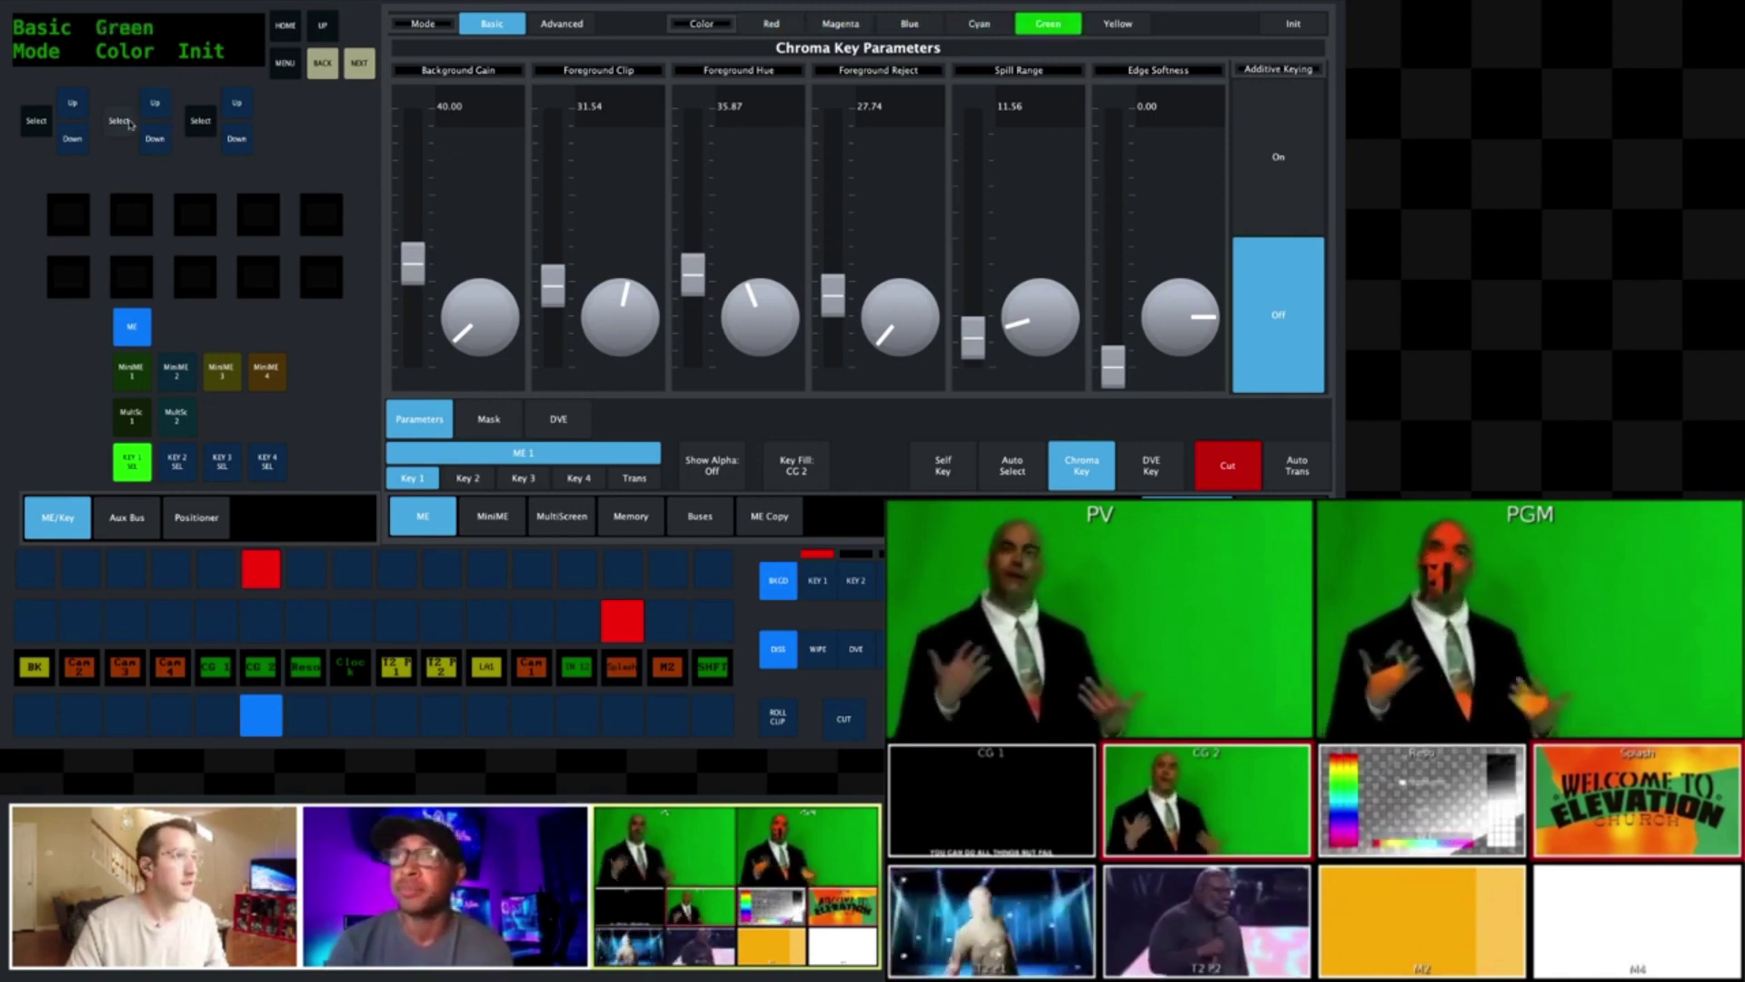
pyautogui.click(200, 121)
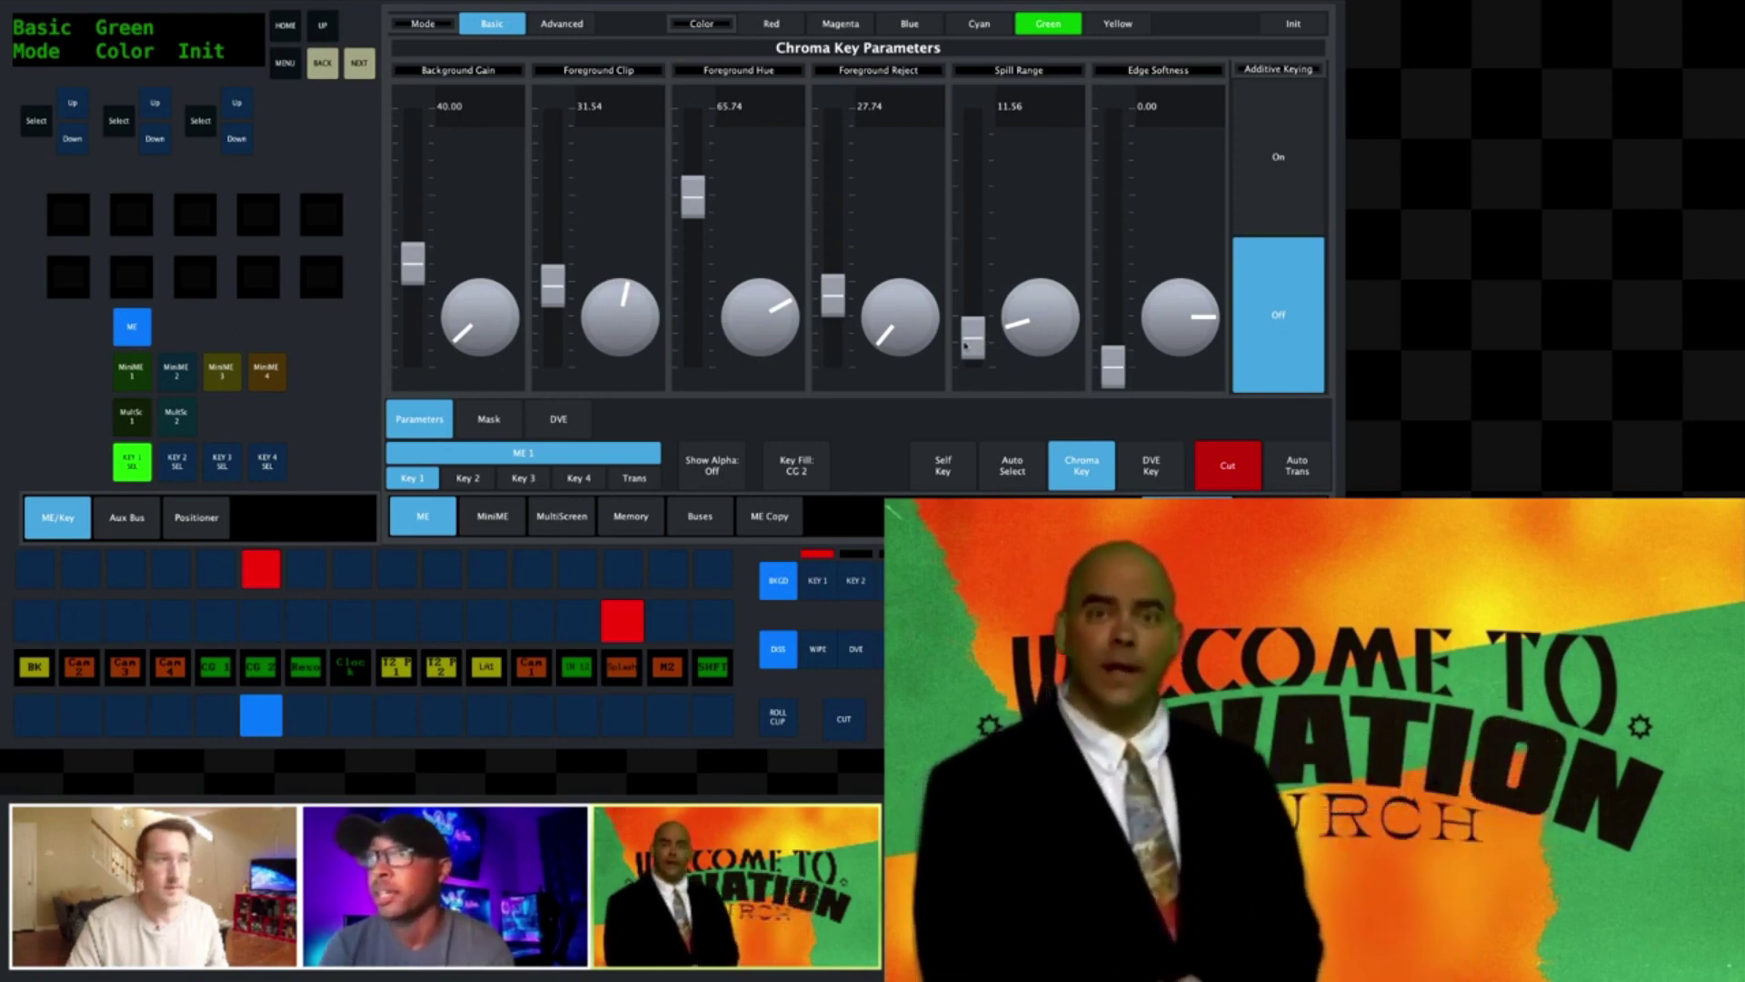
# Step: Bring up the Spill Range control among Key 1's chroma key parameters and lower it to 0%
pyautogui.click(360, 63)
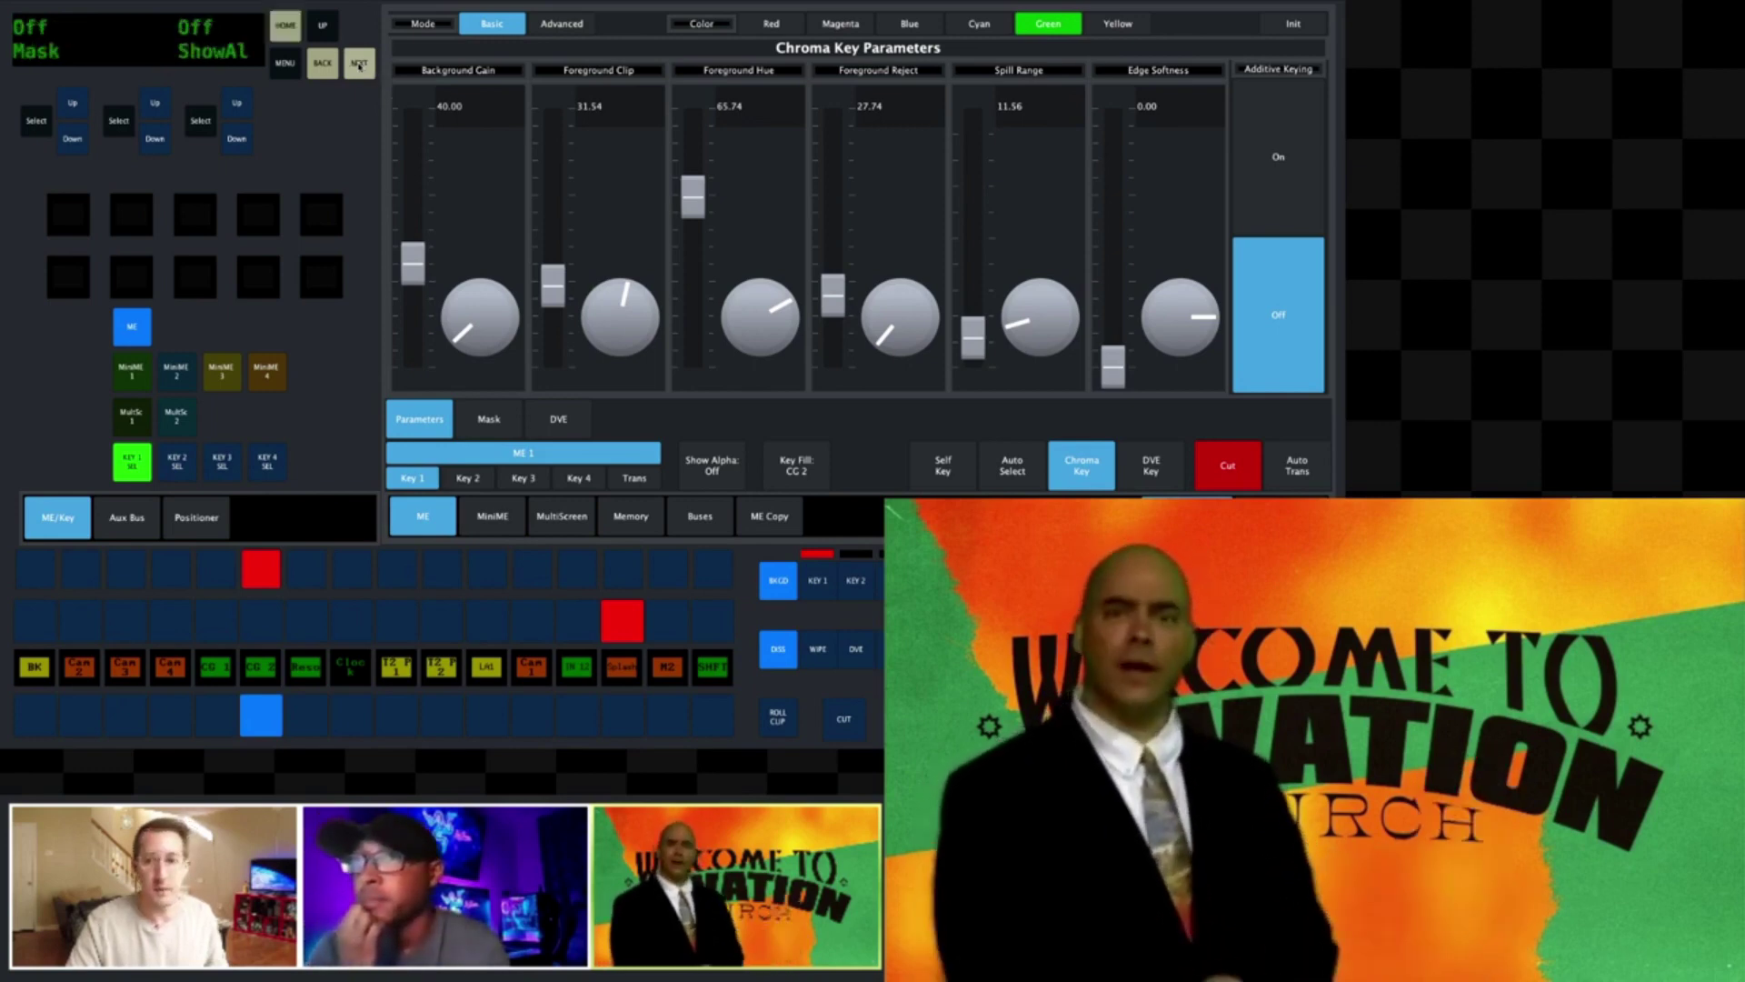
pyautogui.click(360, 64)
pyautogui.click(322, 64)
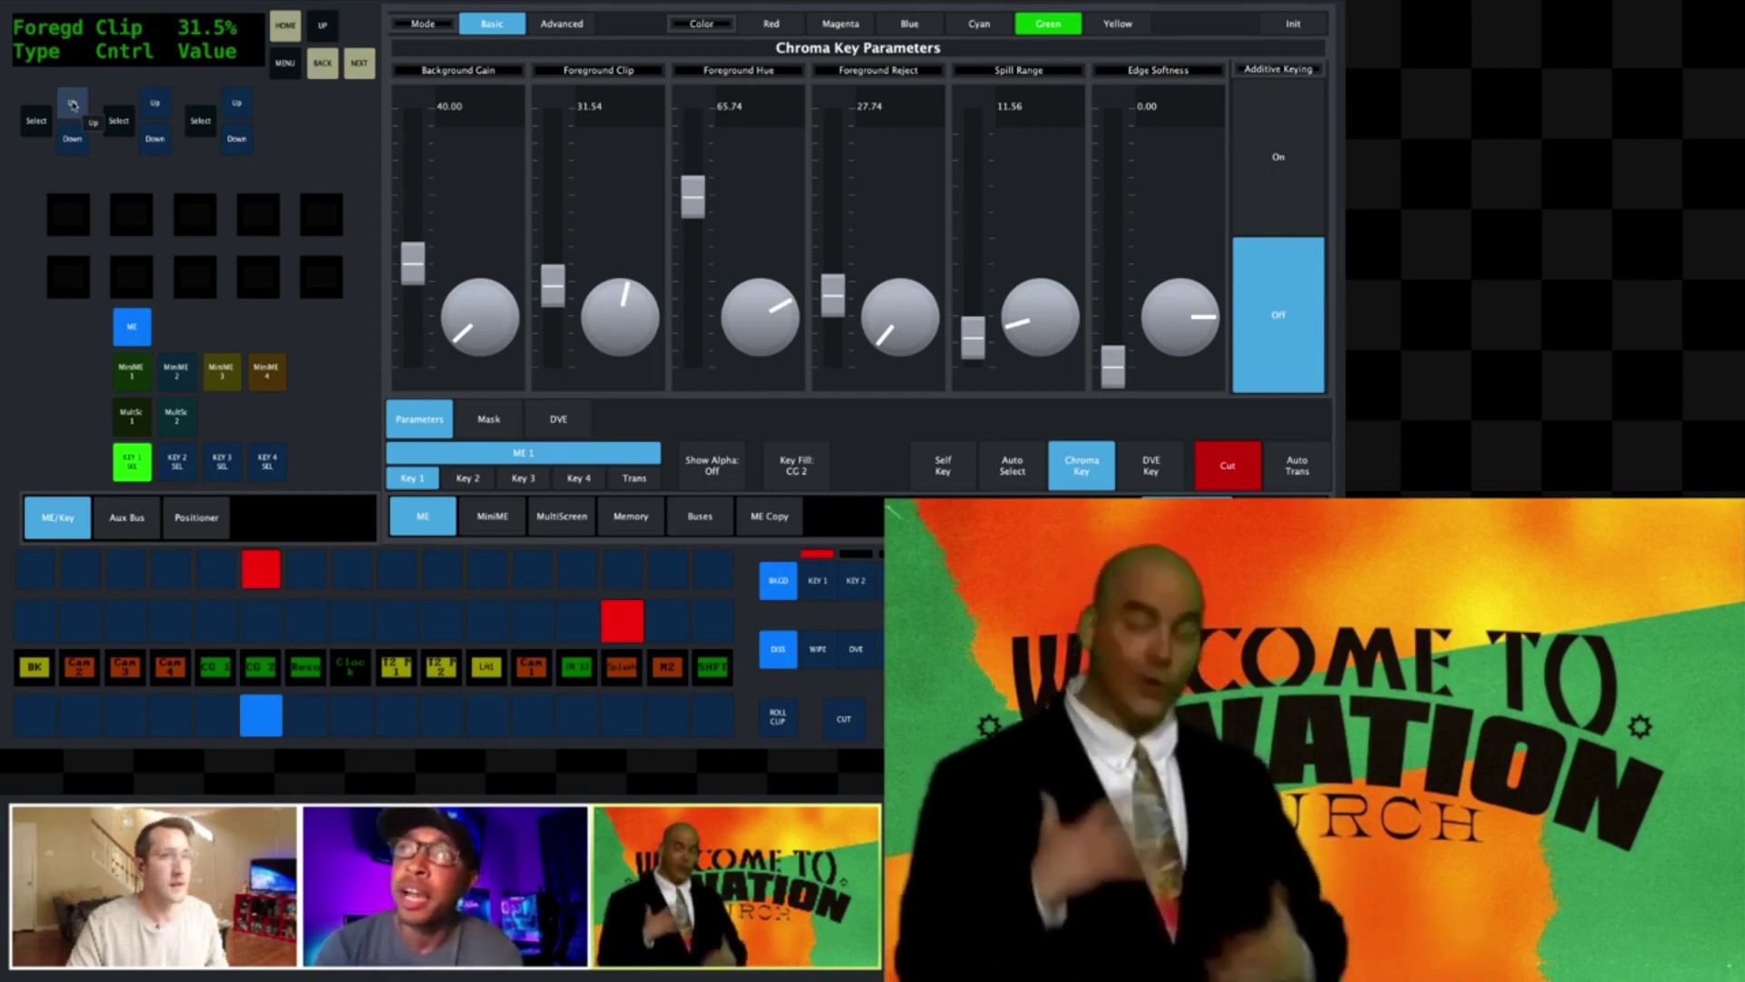
pyautogui.click(71, 139)
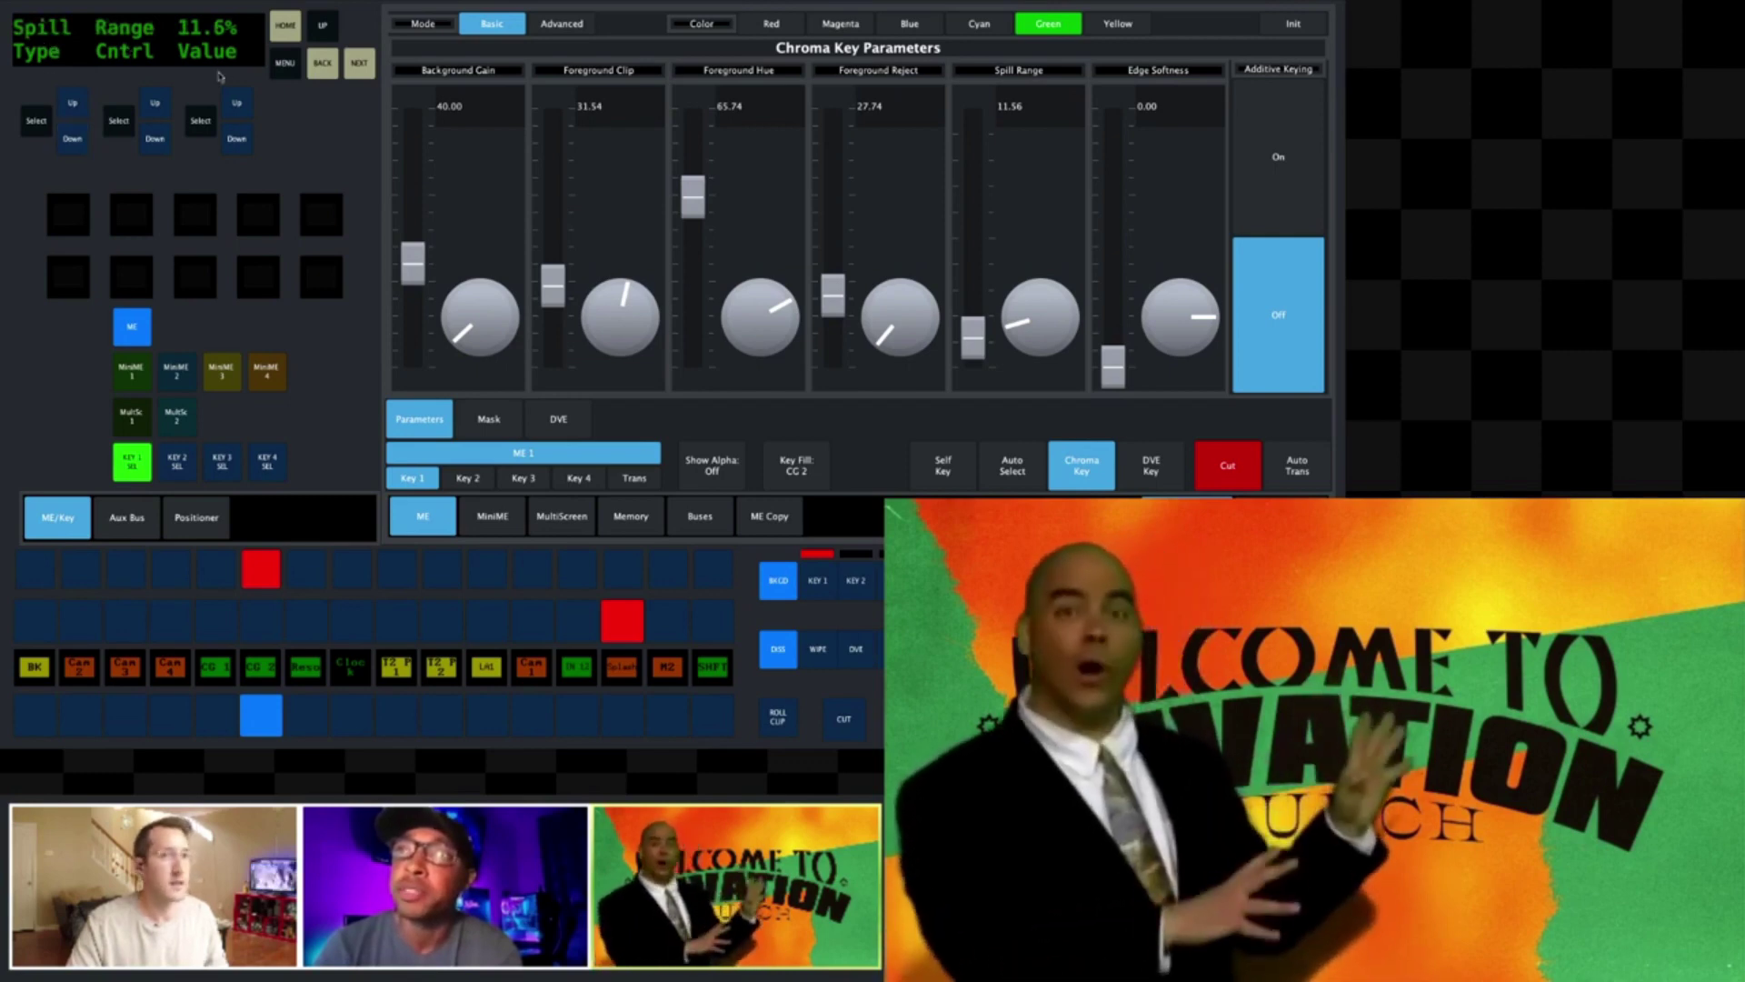
pyautogui.click(237, 102)
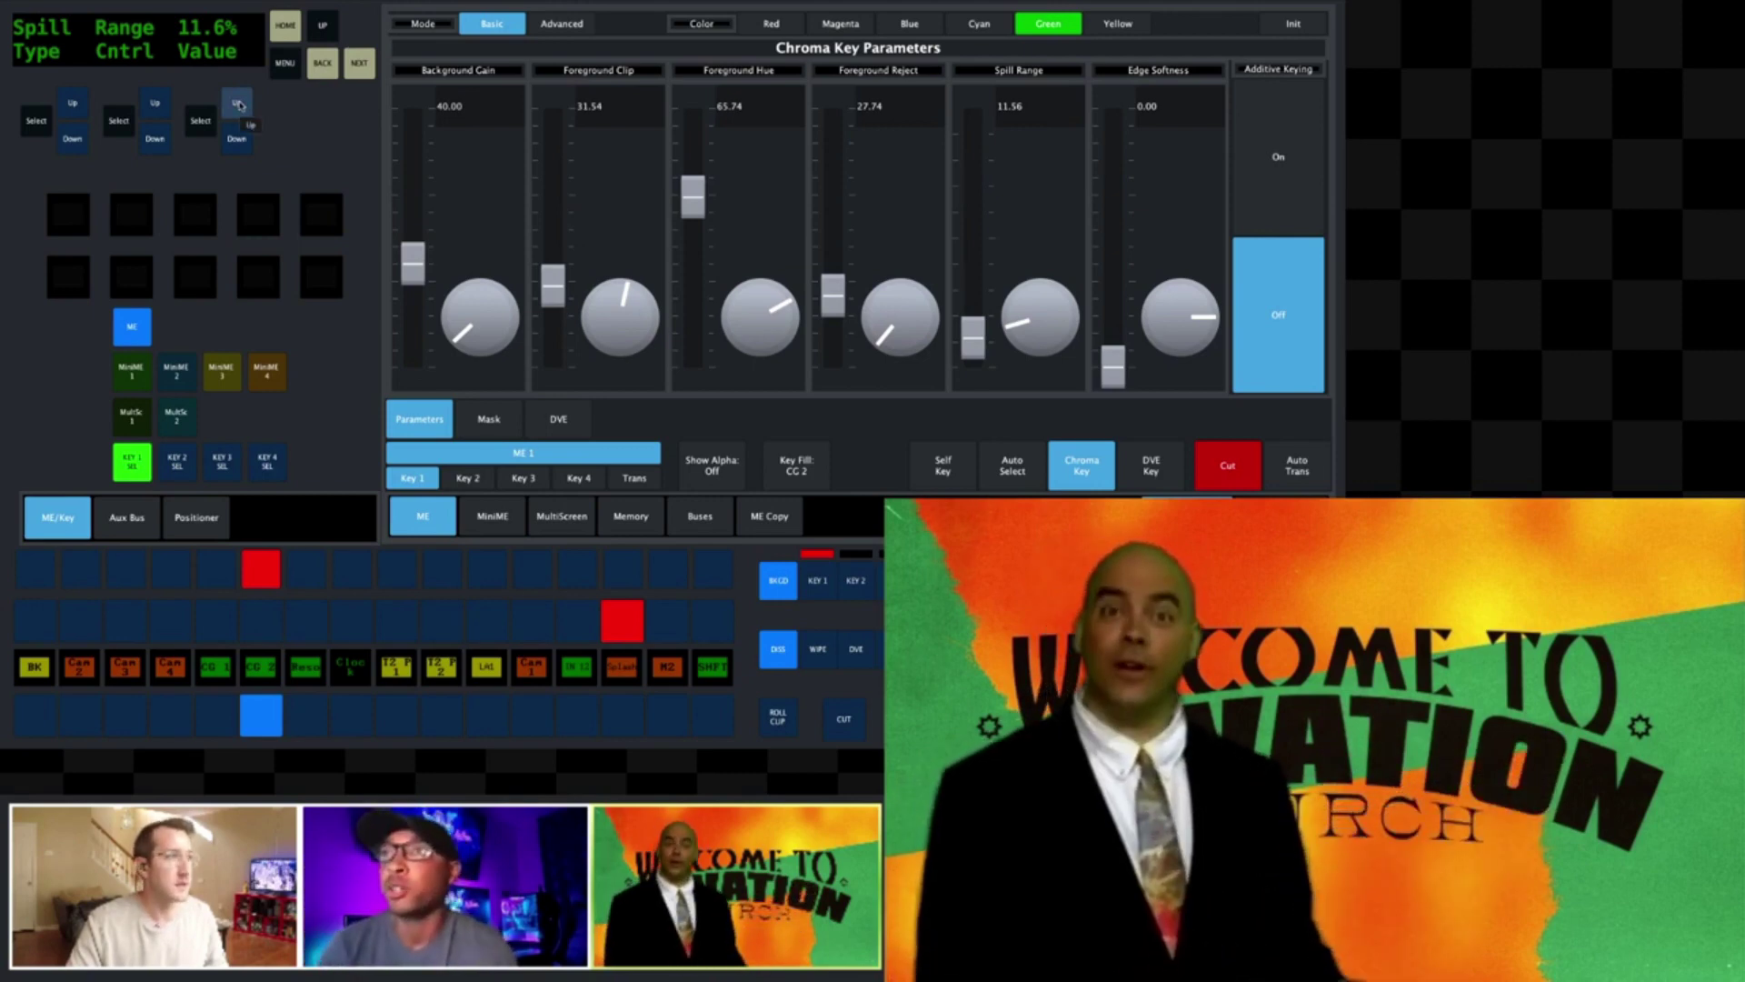
pyautogui.click(237, 104)
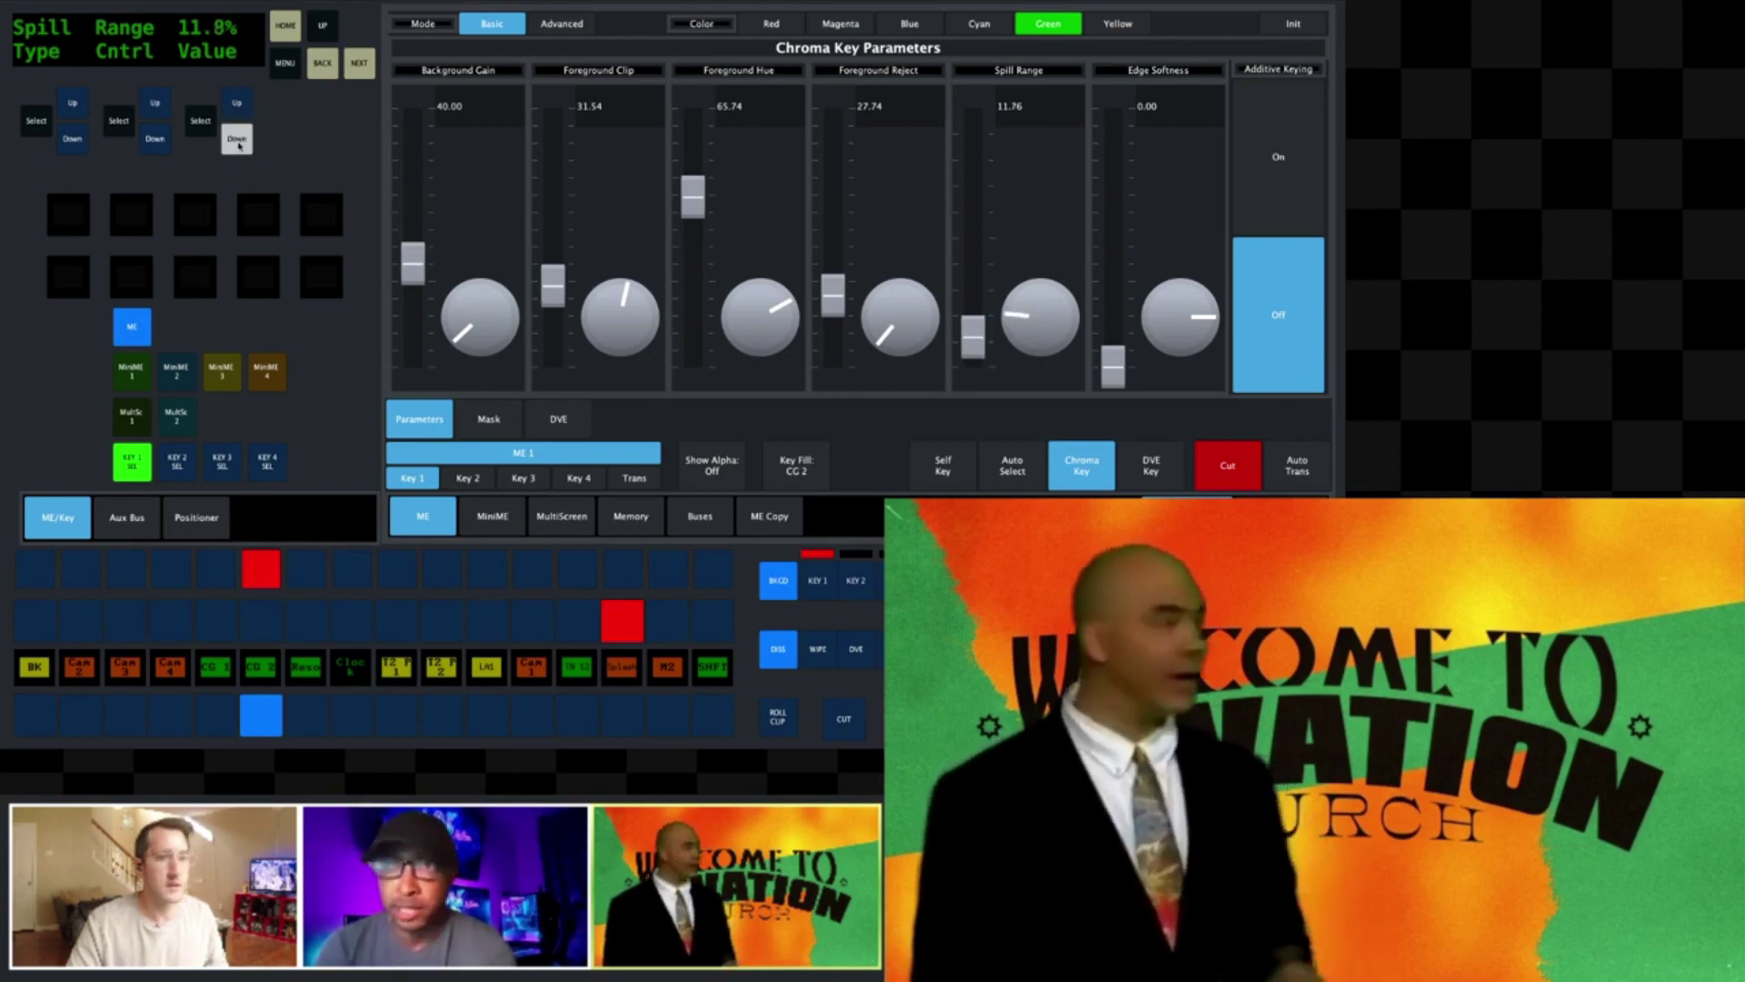
pyautogui.moveTo(238, 143); pyautogui.dragTo(240, 143)
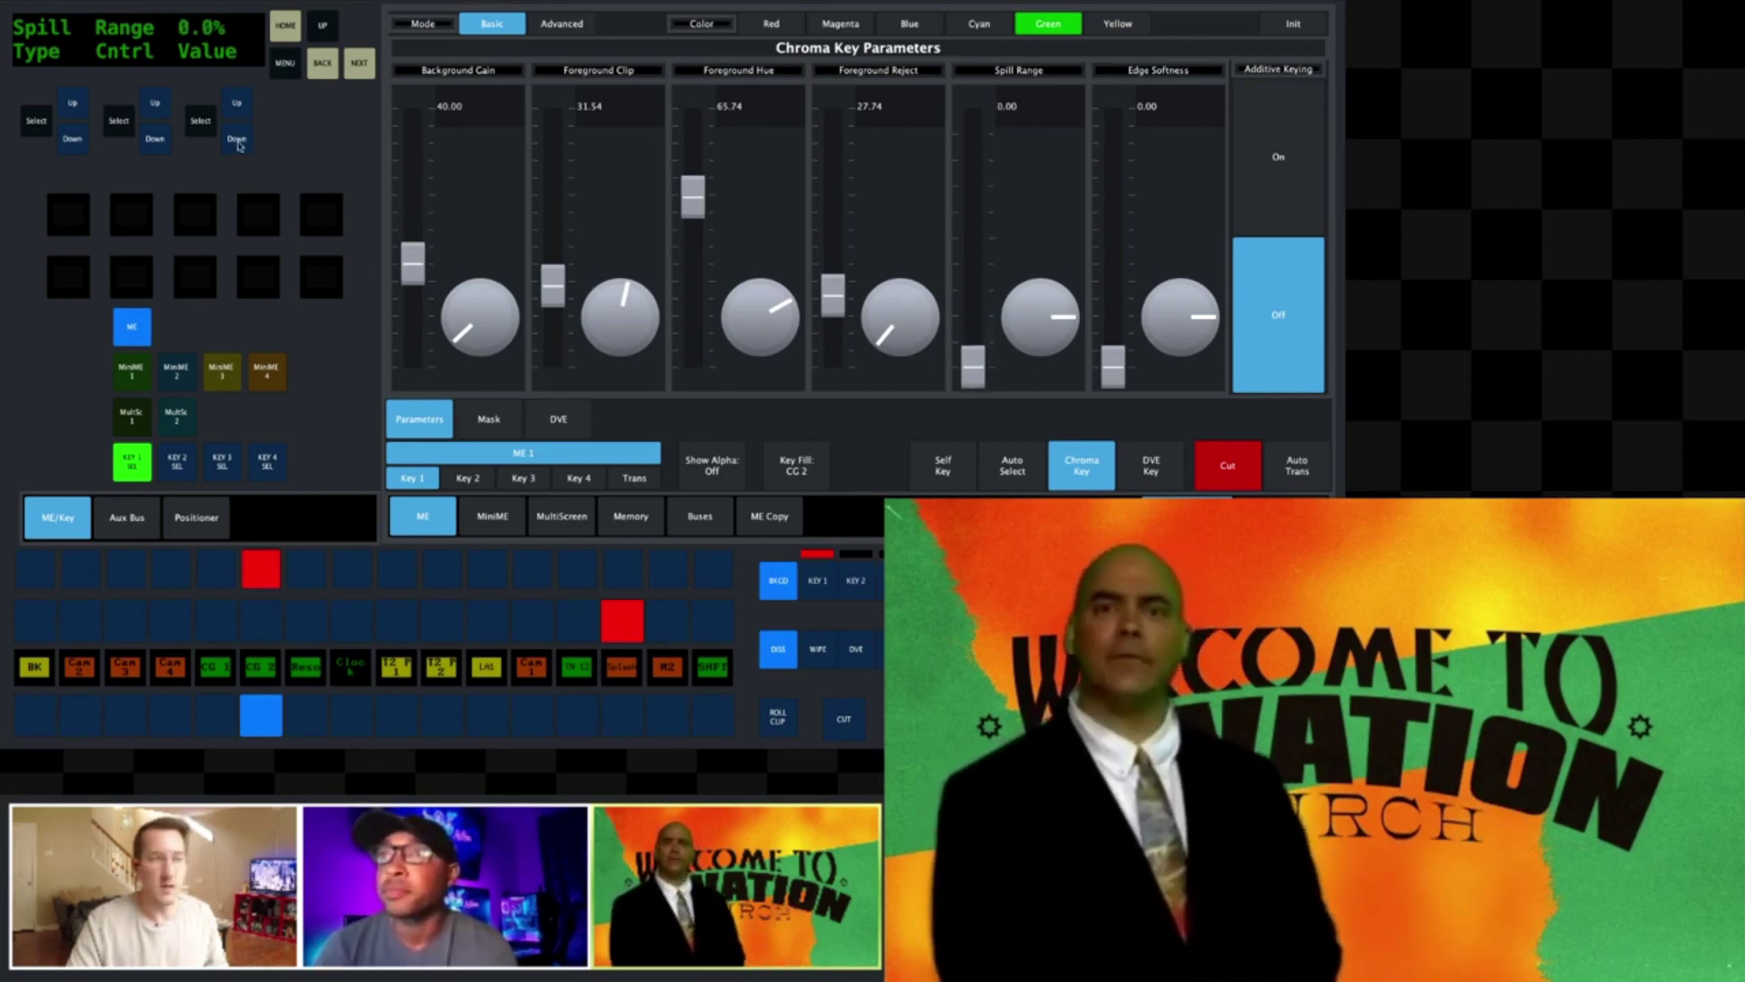
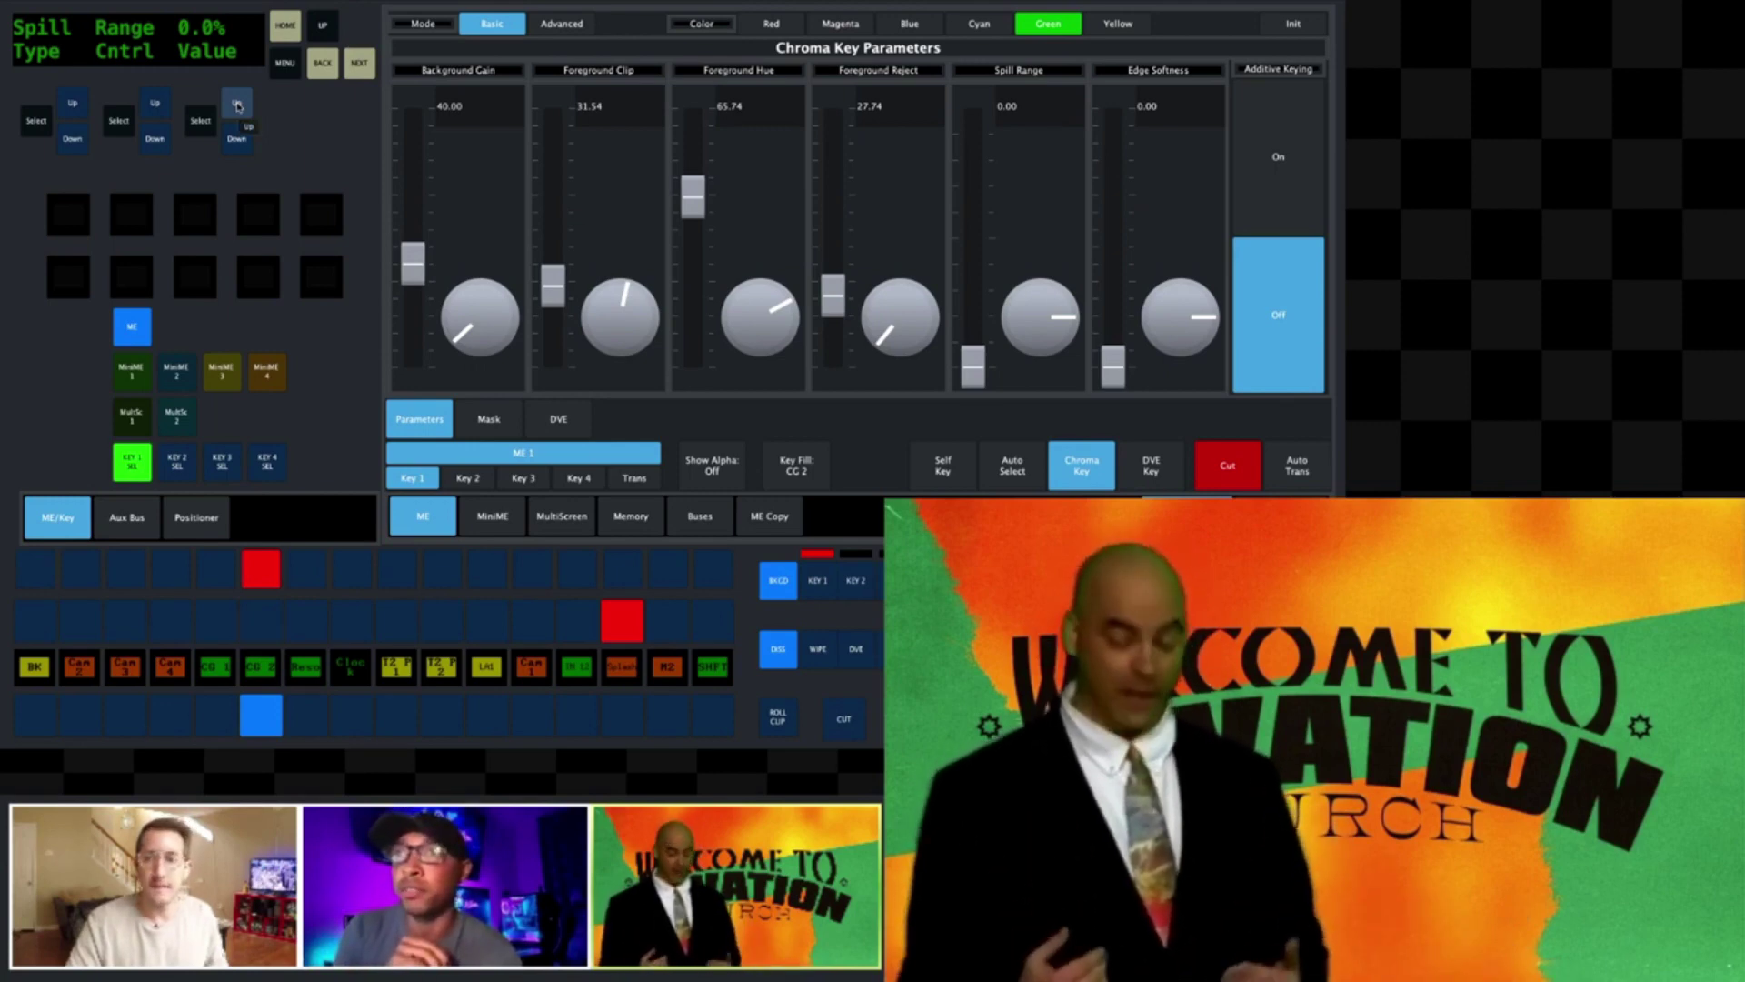
# Step: Raise Key 1's Spill Range to 67.2%, reduce it to 37.1%, and fine-tune it to 38.0%
pyautogui.click(237, 108)
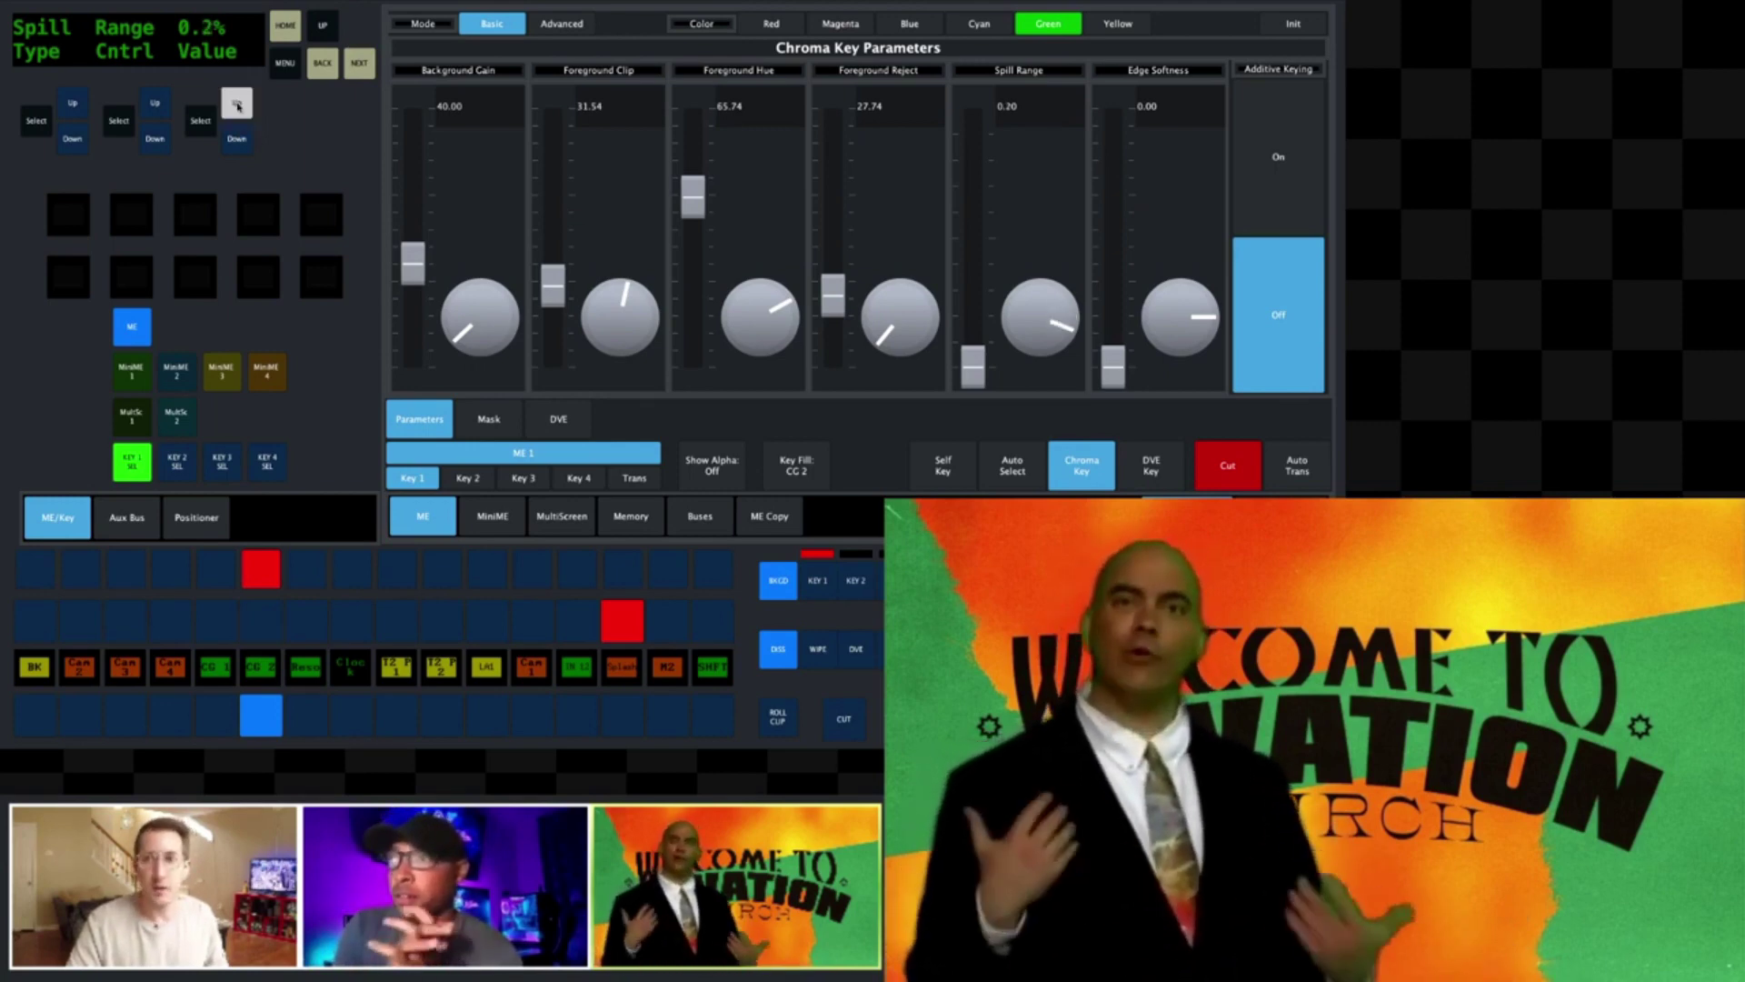
pyautogui.moveTo(237, 107); pyautogui.dragTo(237, 107)
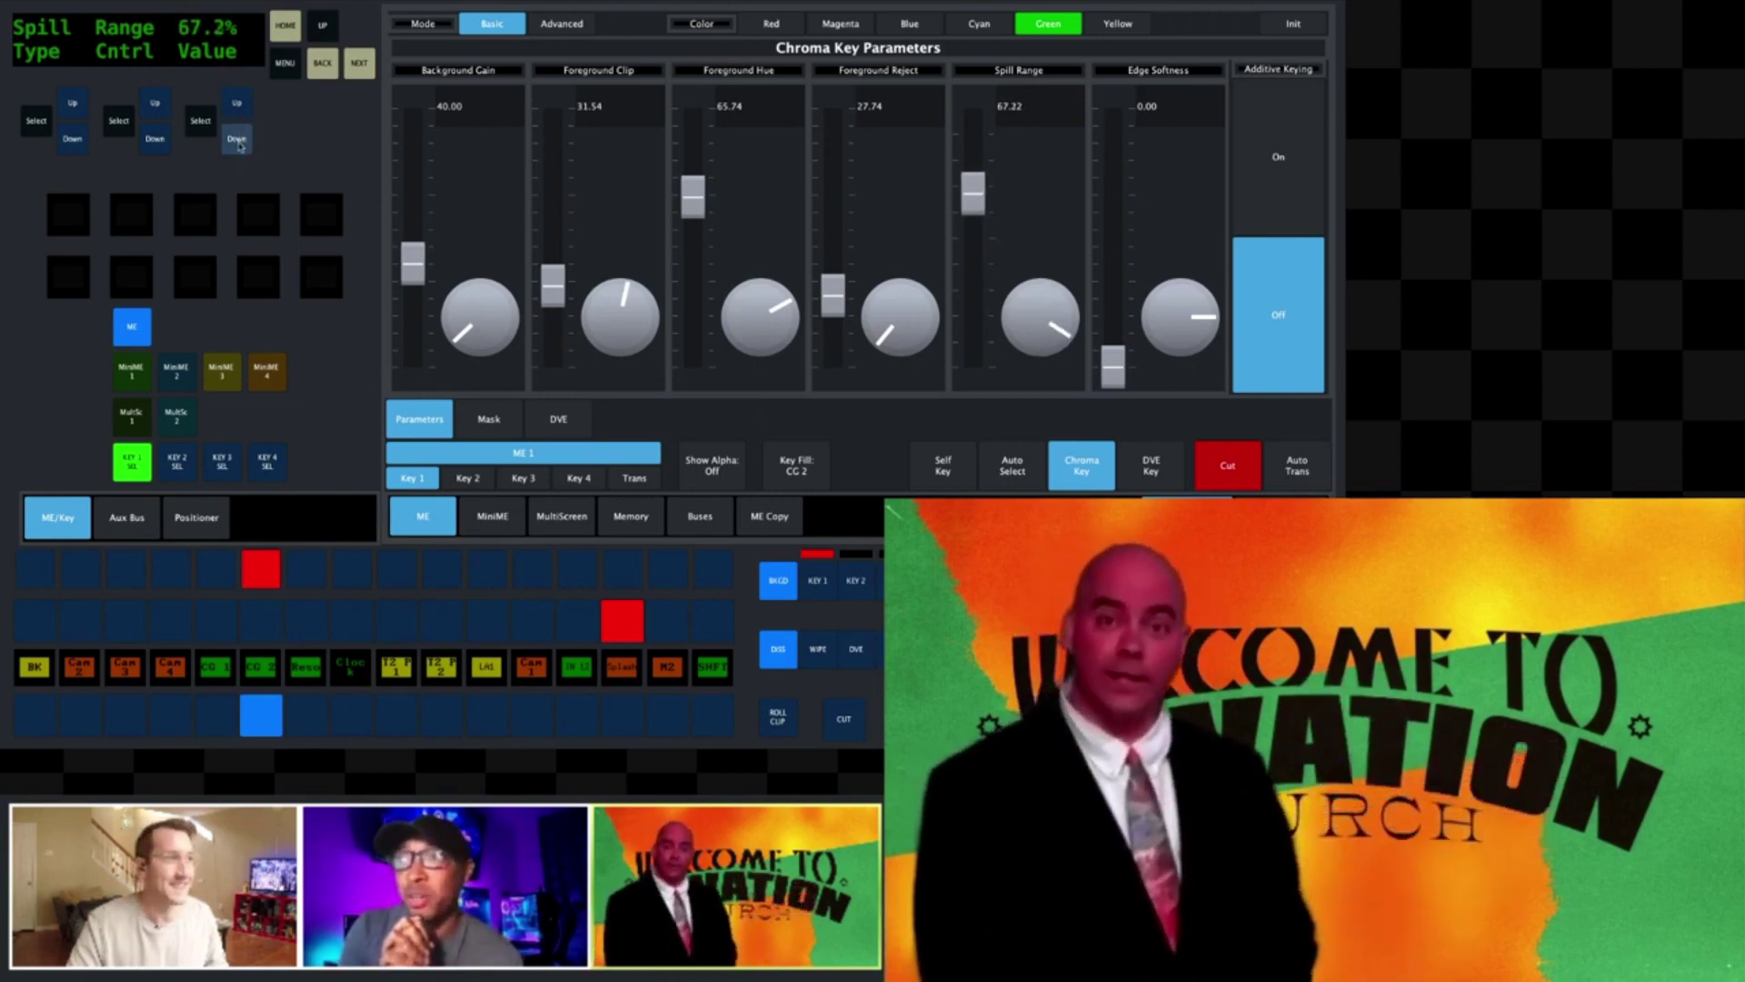
pyautogui.click(239, 140)
pyautogui.click(239, 140)
pyautogui.moveTo(239, 139); pyautogui.dragTo(241, 109)
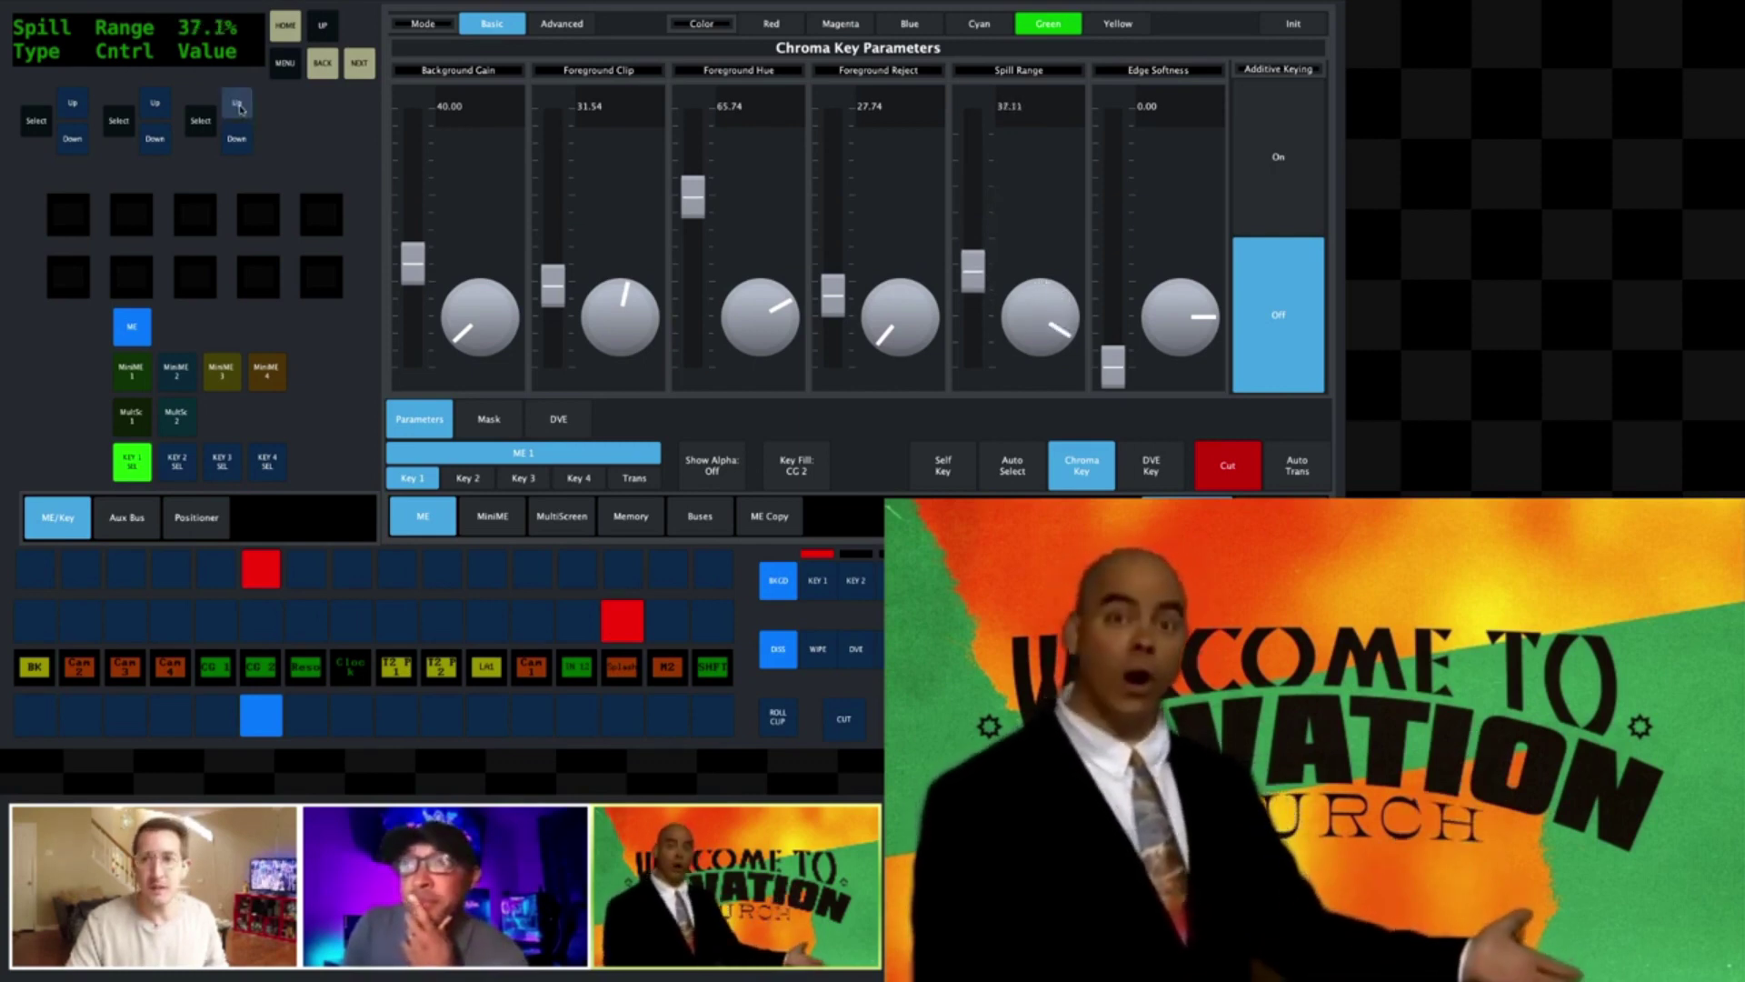
pyautogui.click(240, 110)
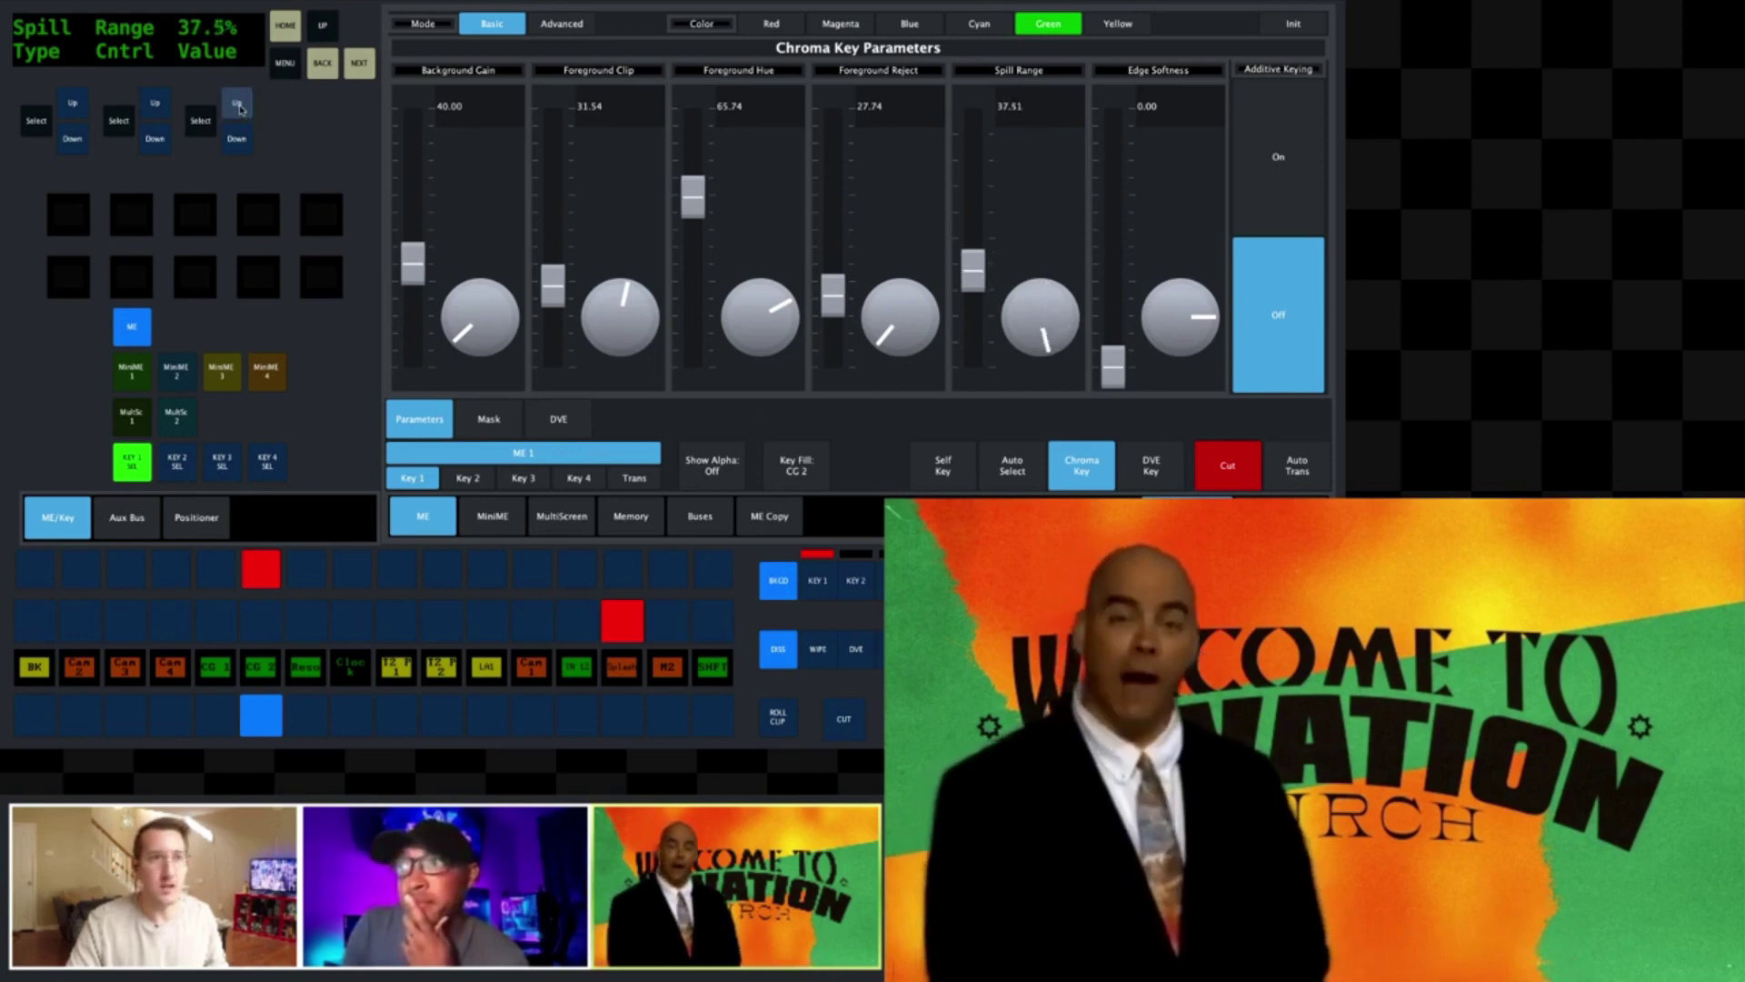
pyautogui.click(240, 109)
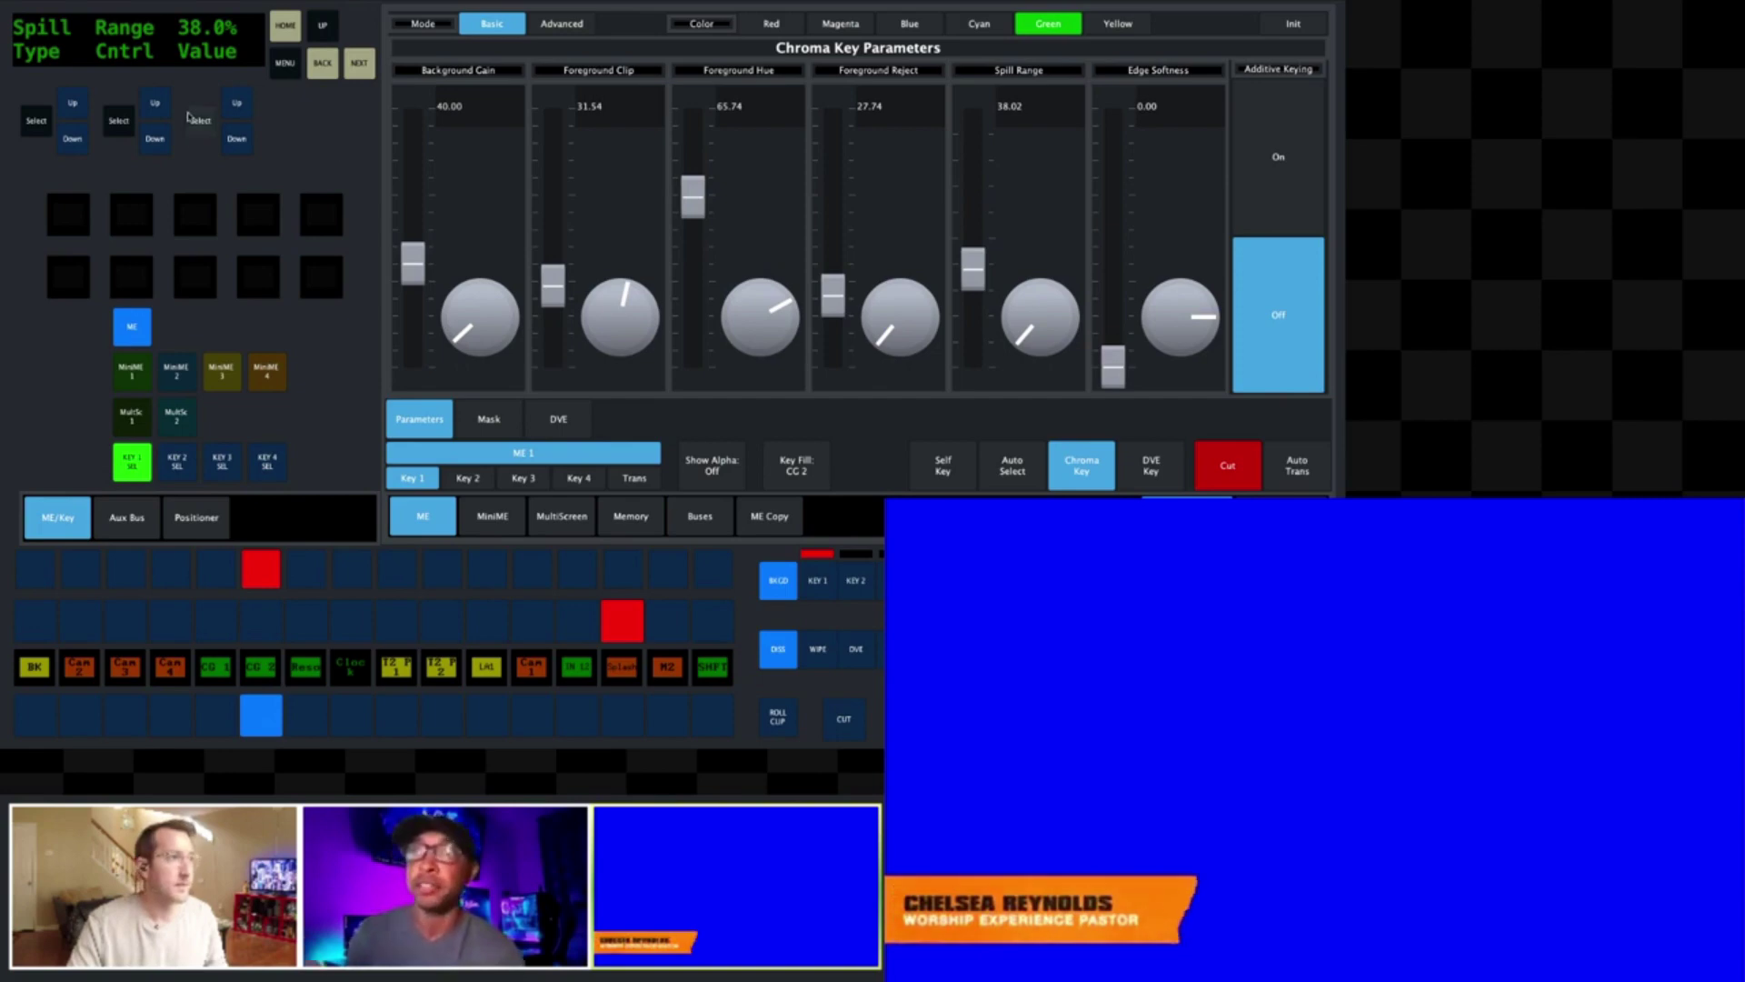
# Step: Reselect Key 1 from the main menu and set its chroma key colour to Blue for the blue-background graphic
pyautogui.click(285, 65)
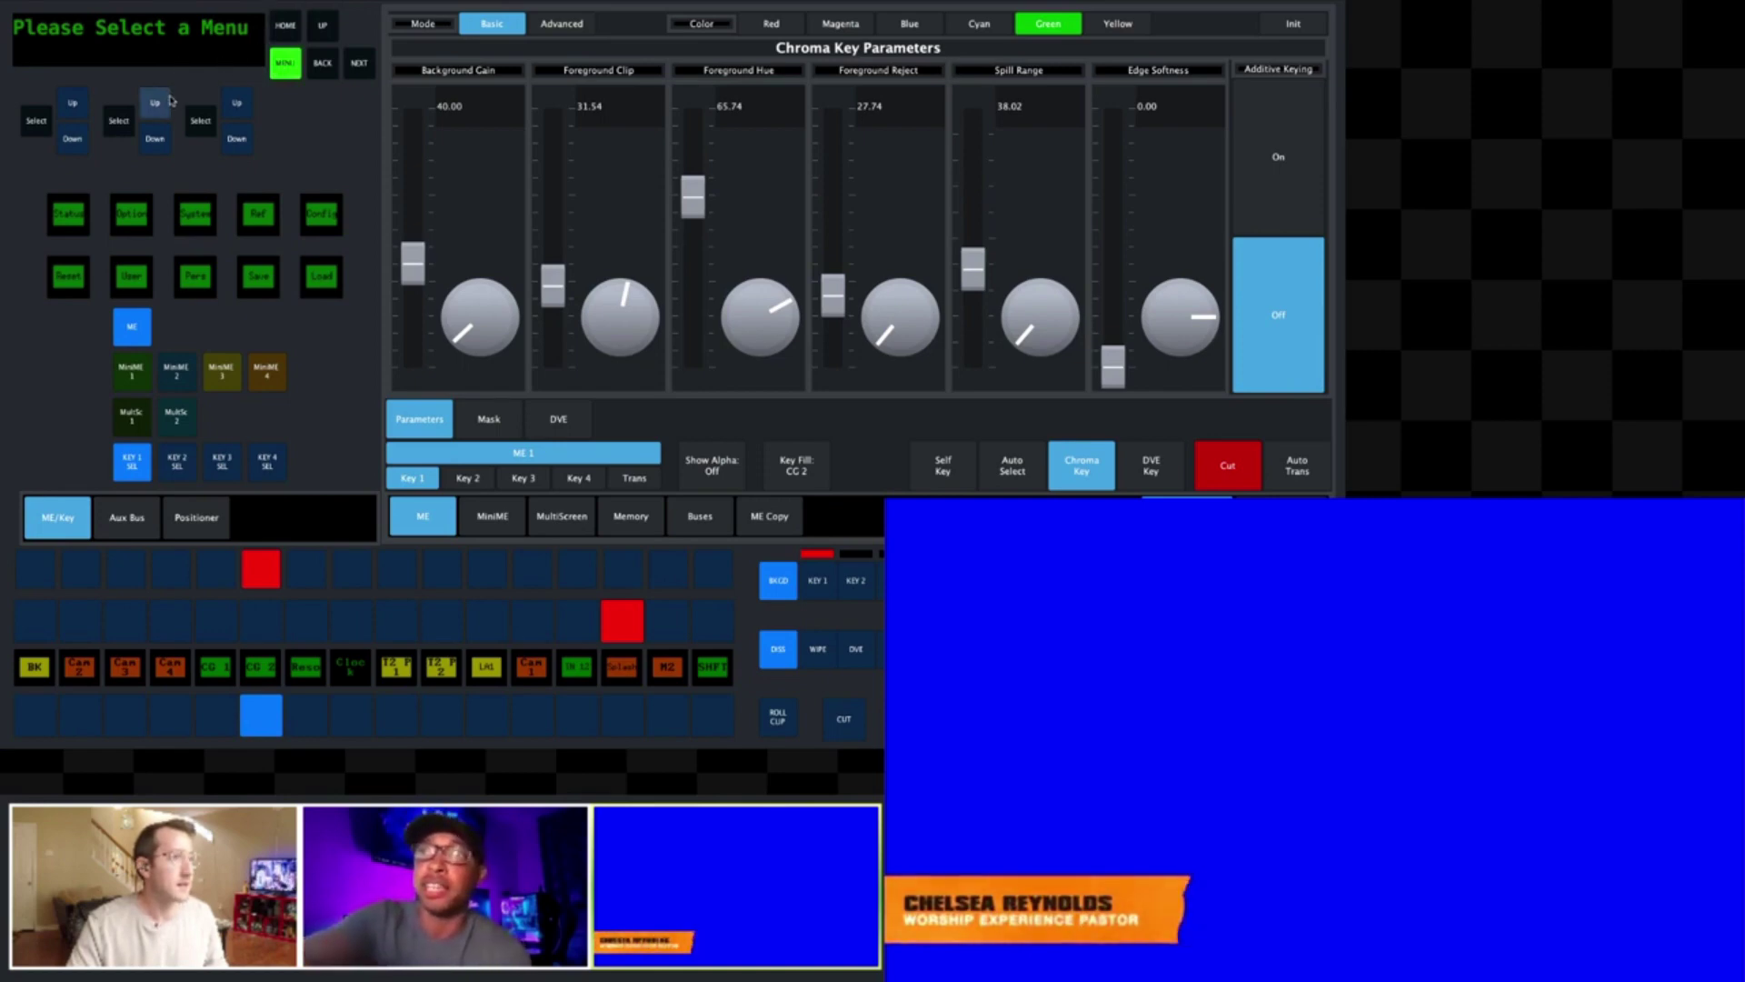
pyautogui.click(132, 465)
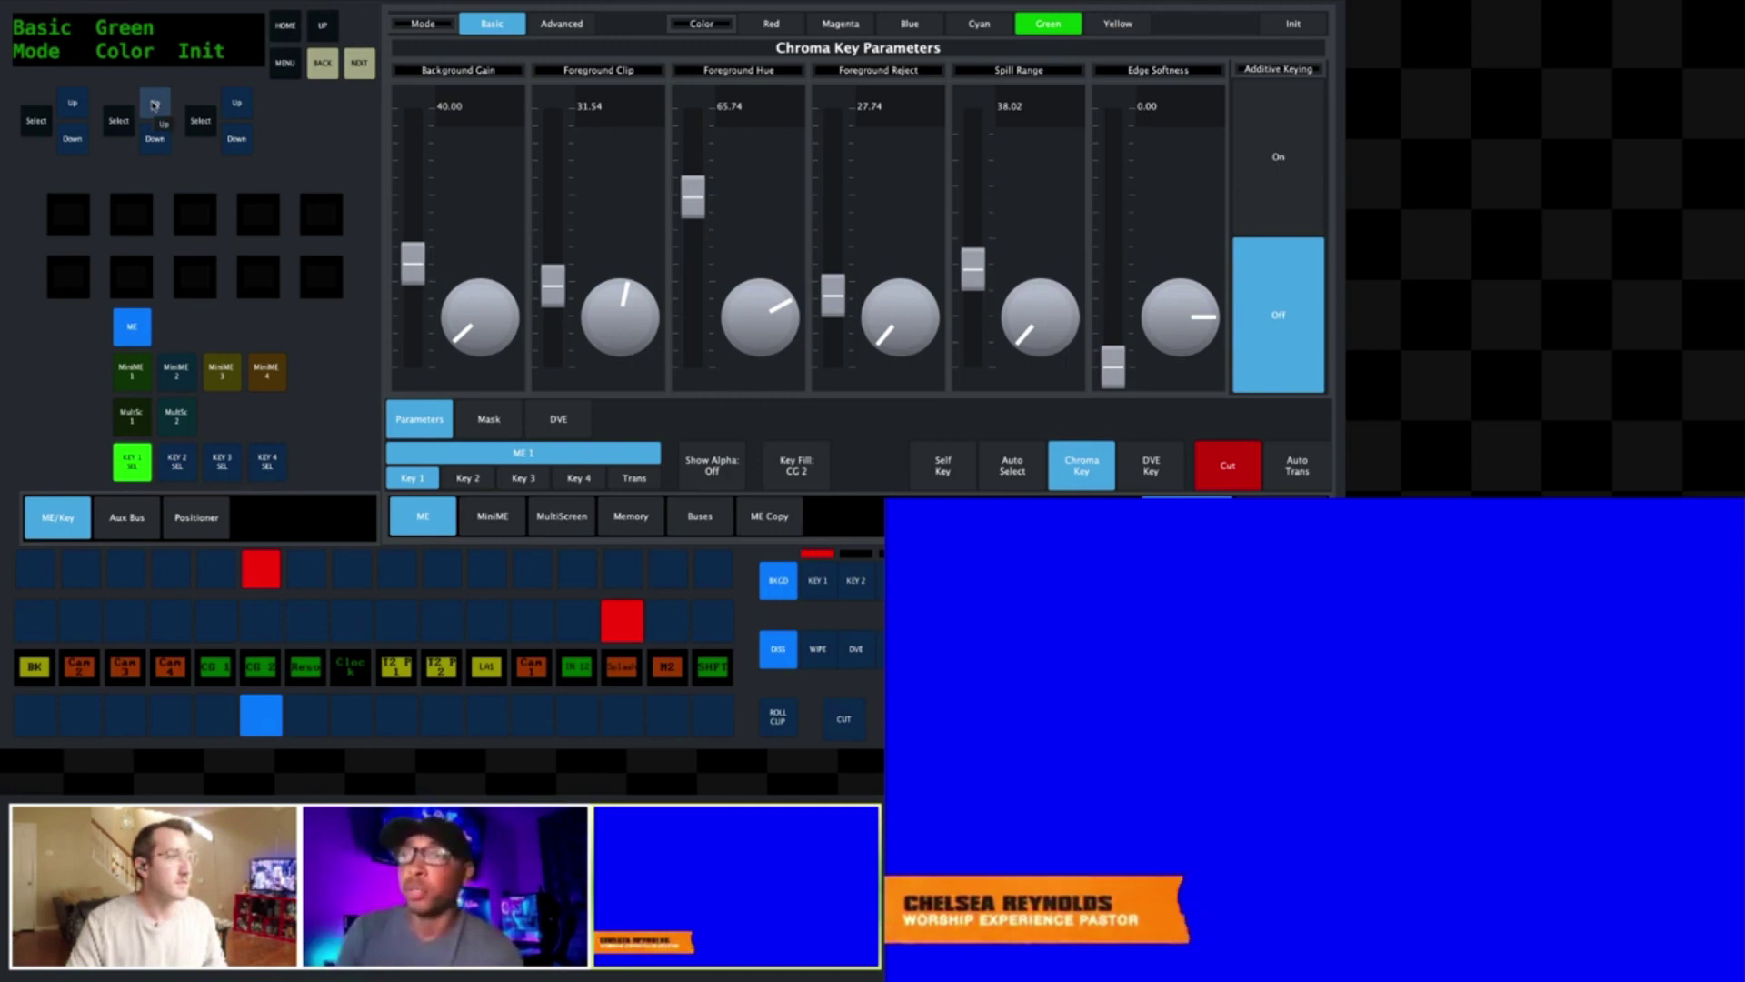
pyautogui.click(155, 105)
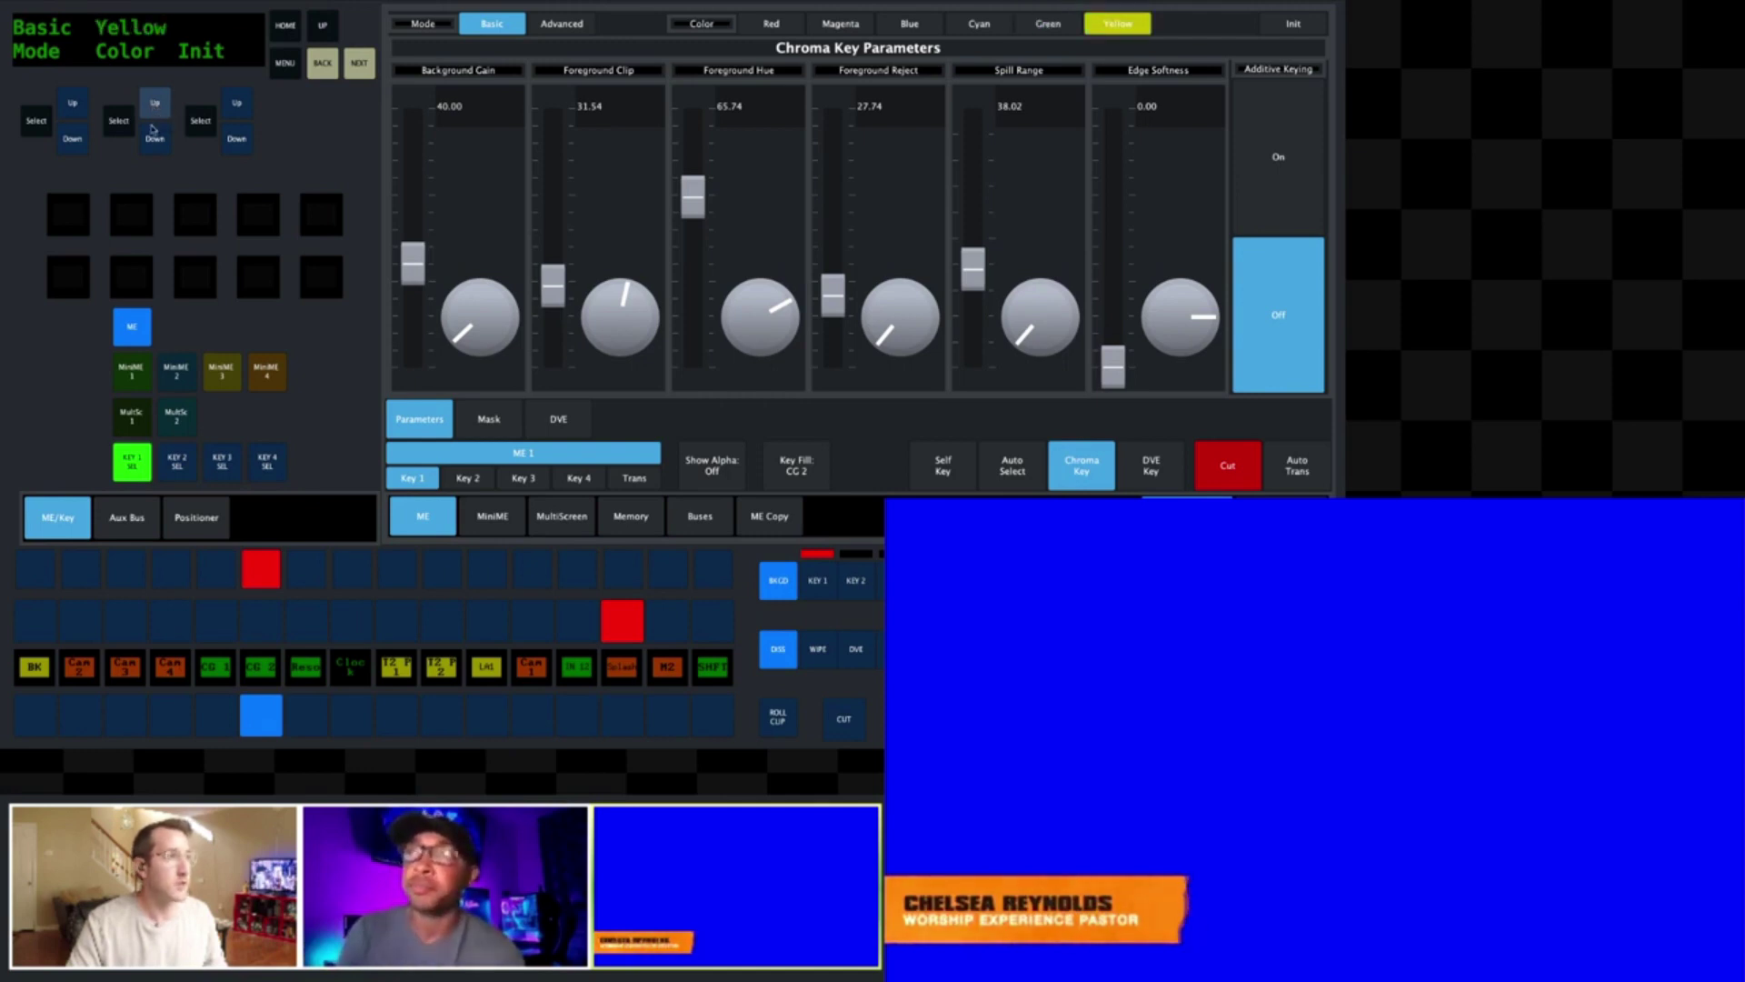
pyautogui.click(154, 137)
pyautogui.click(154, 136)
pyautogui.click(154, 138)
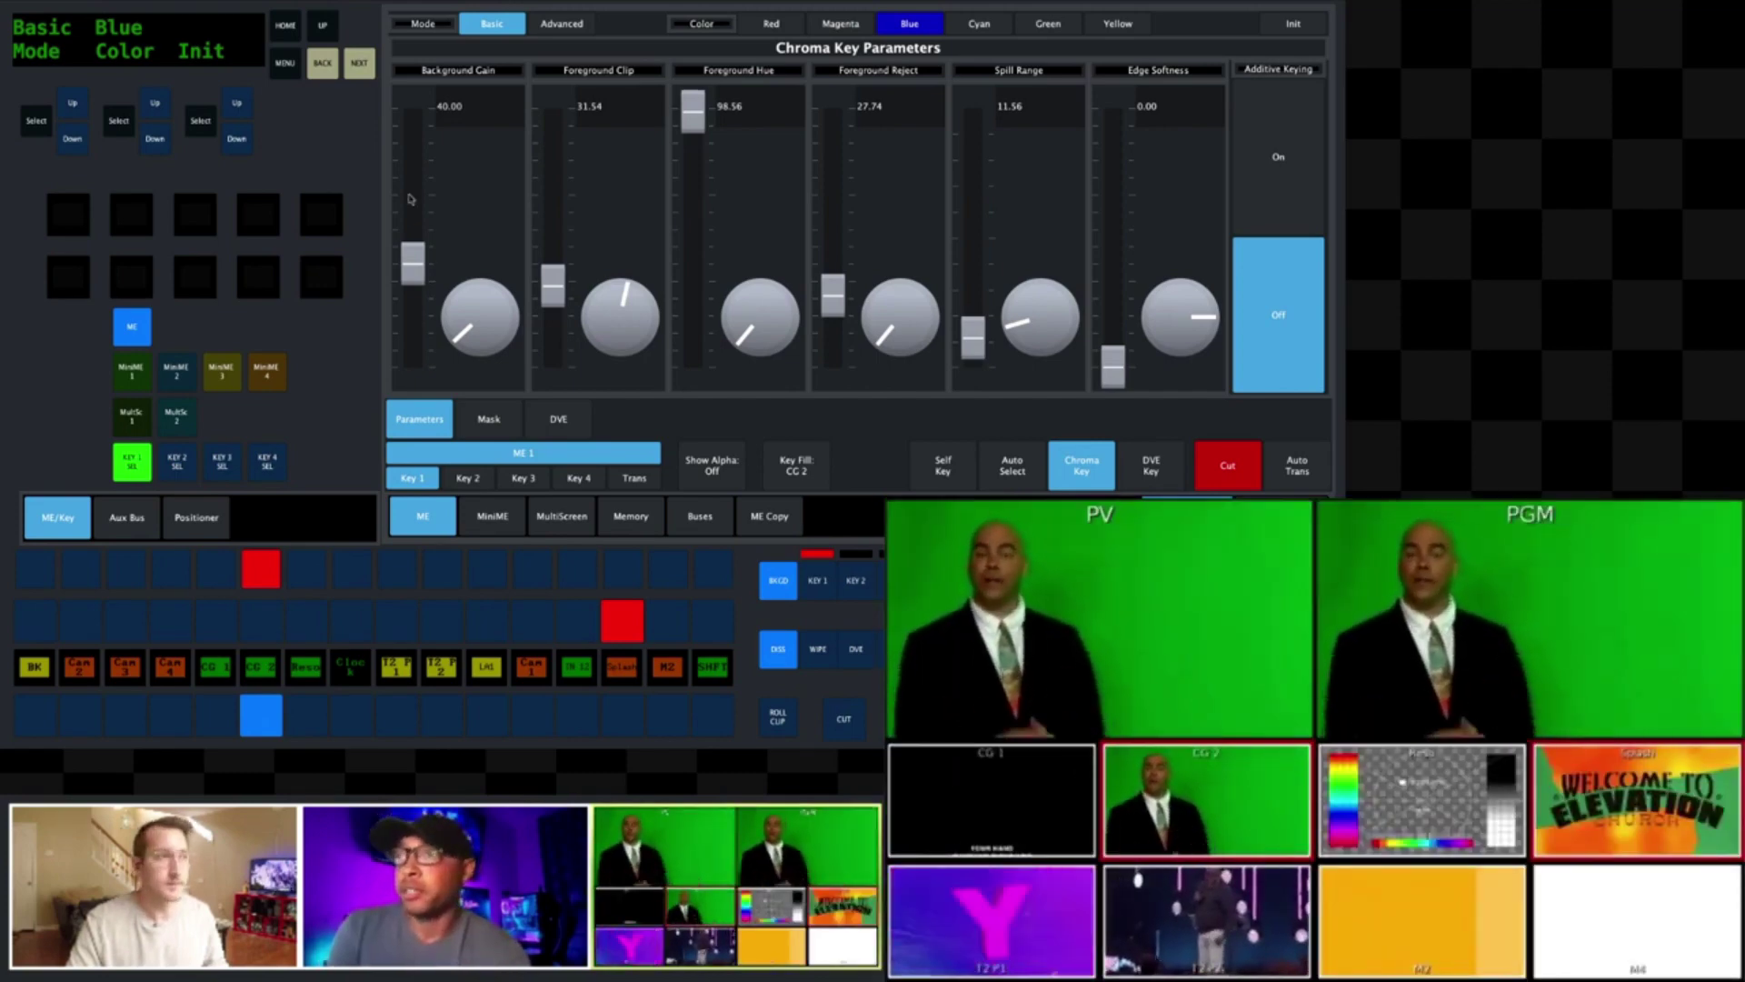
# Step: Set Key 1's colour back to Green and initialize the chroma key for the CG 2 source
pyautogui.click(154, 111)
pyautogui.click(155, 111)
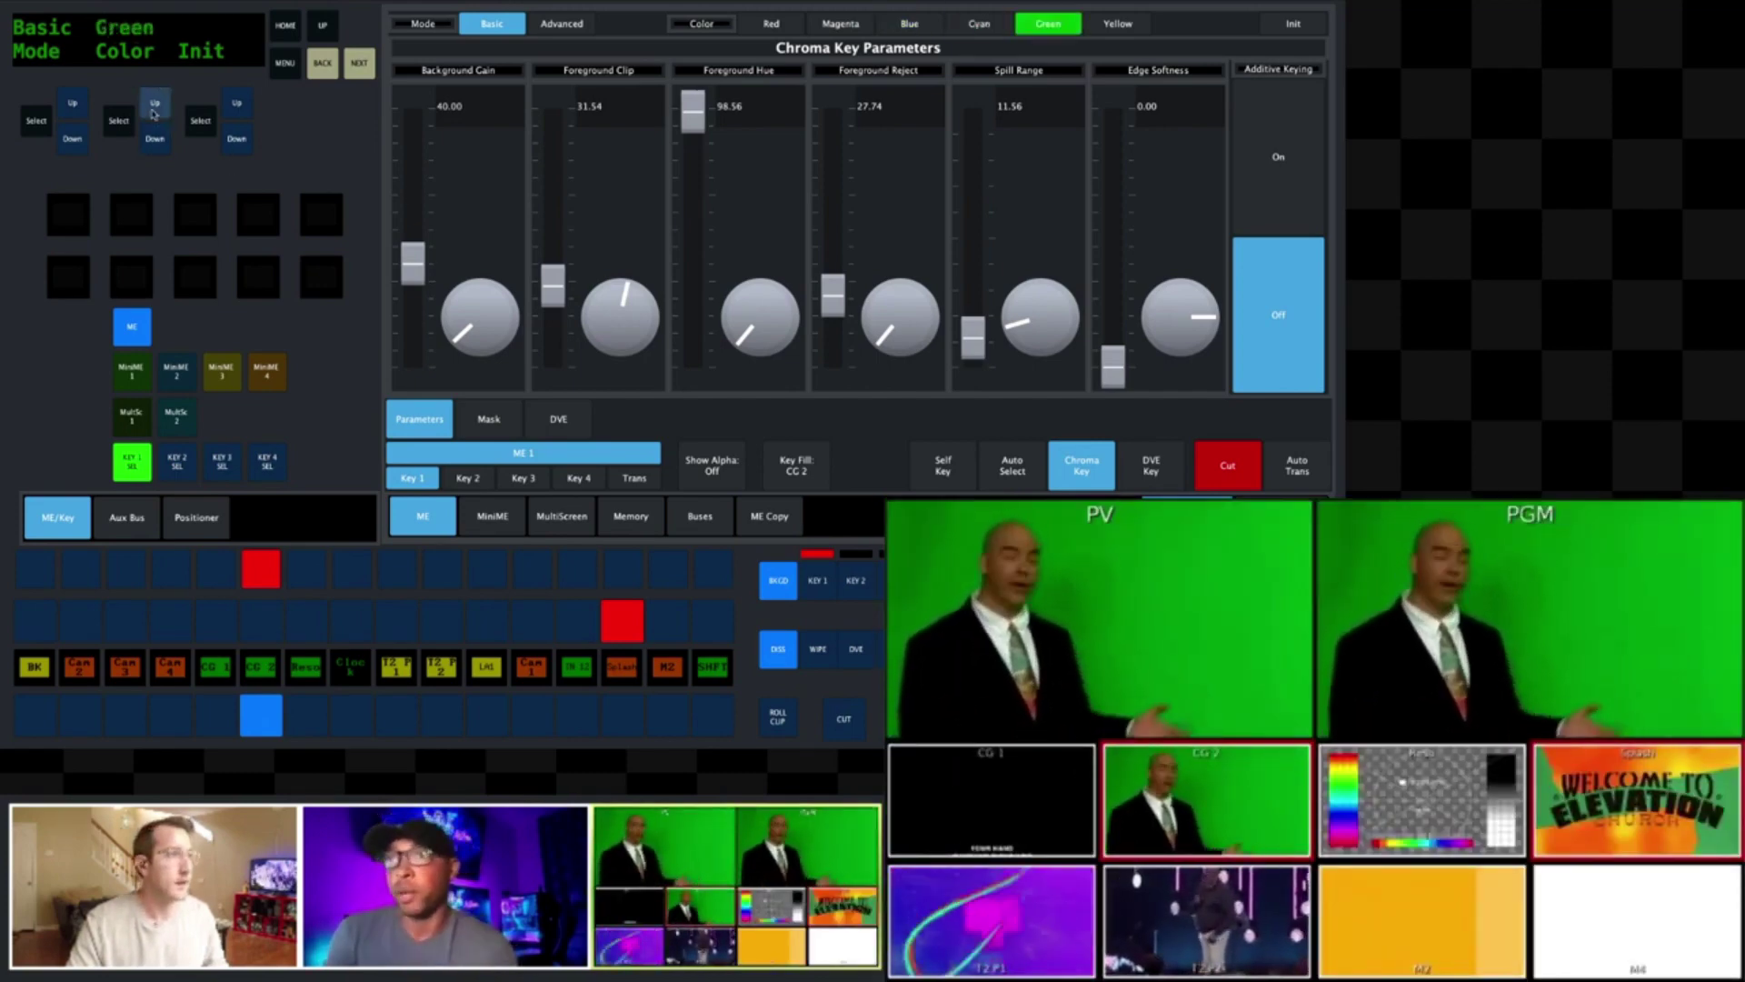
pyautogui.click(201, 121)
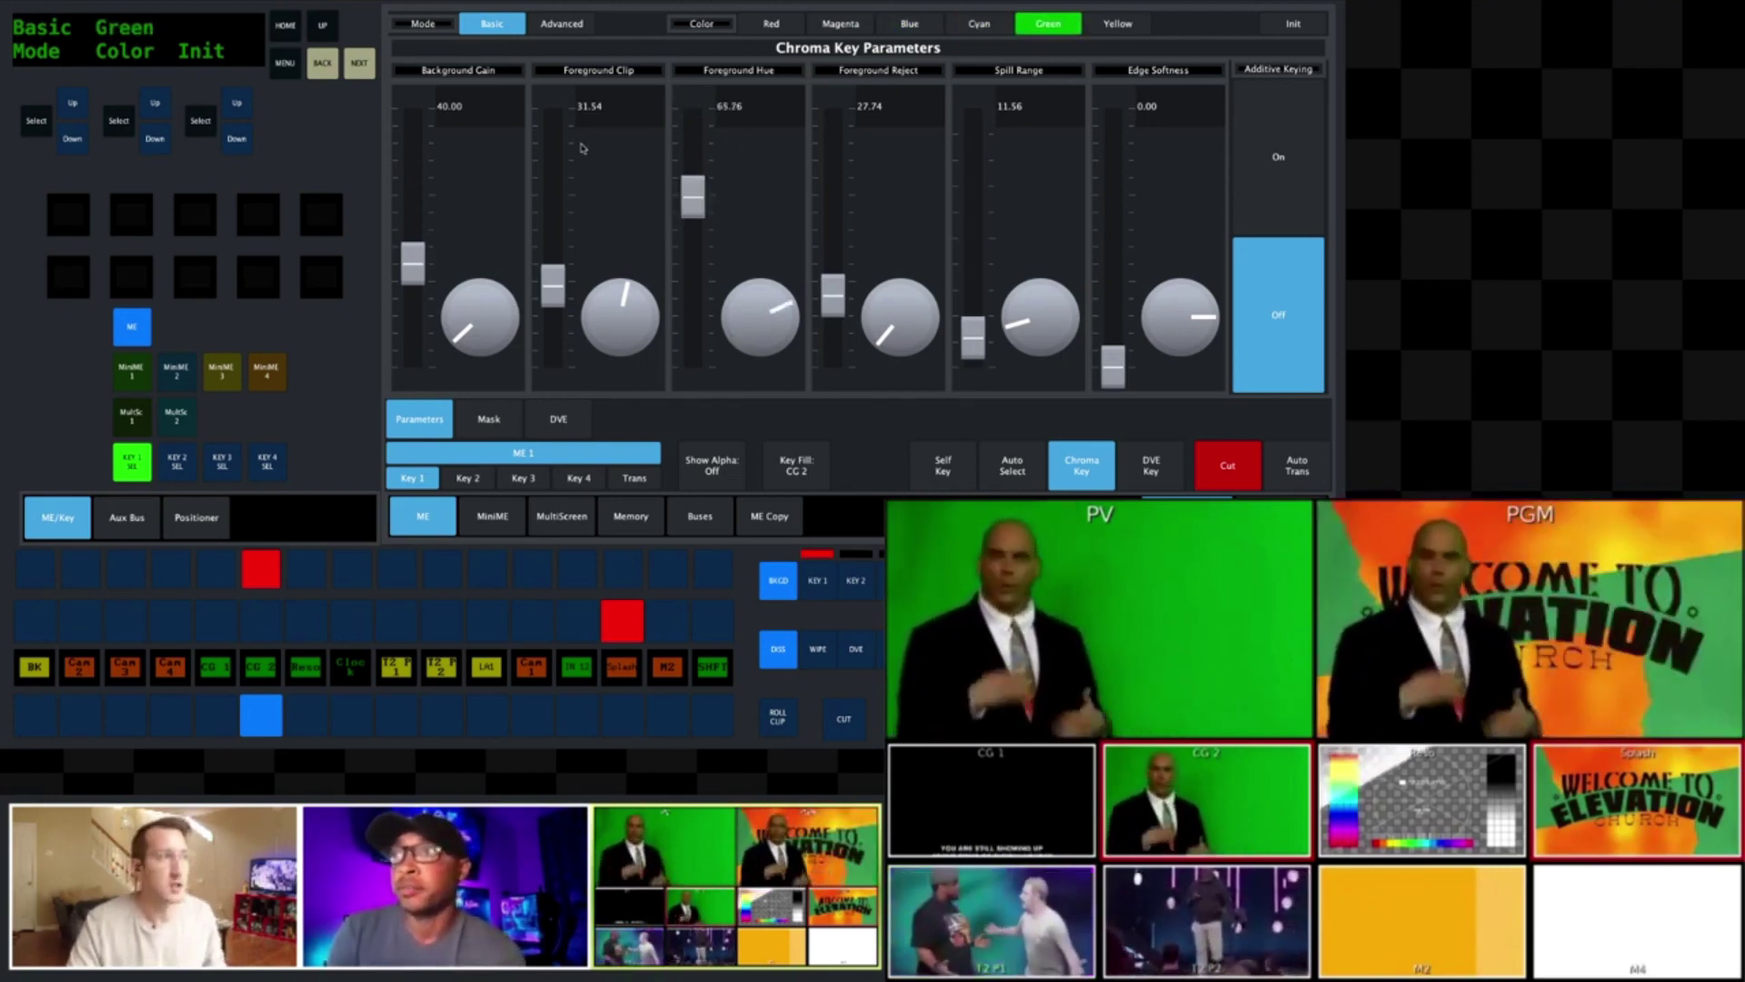
# Step: Bring up Key 1's Spill Range control in the chroma key settings and raise it gradually to 30.6%
pyautogui.click(355, 67)
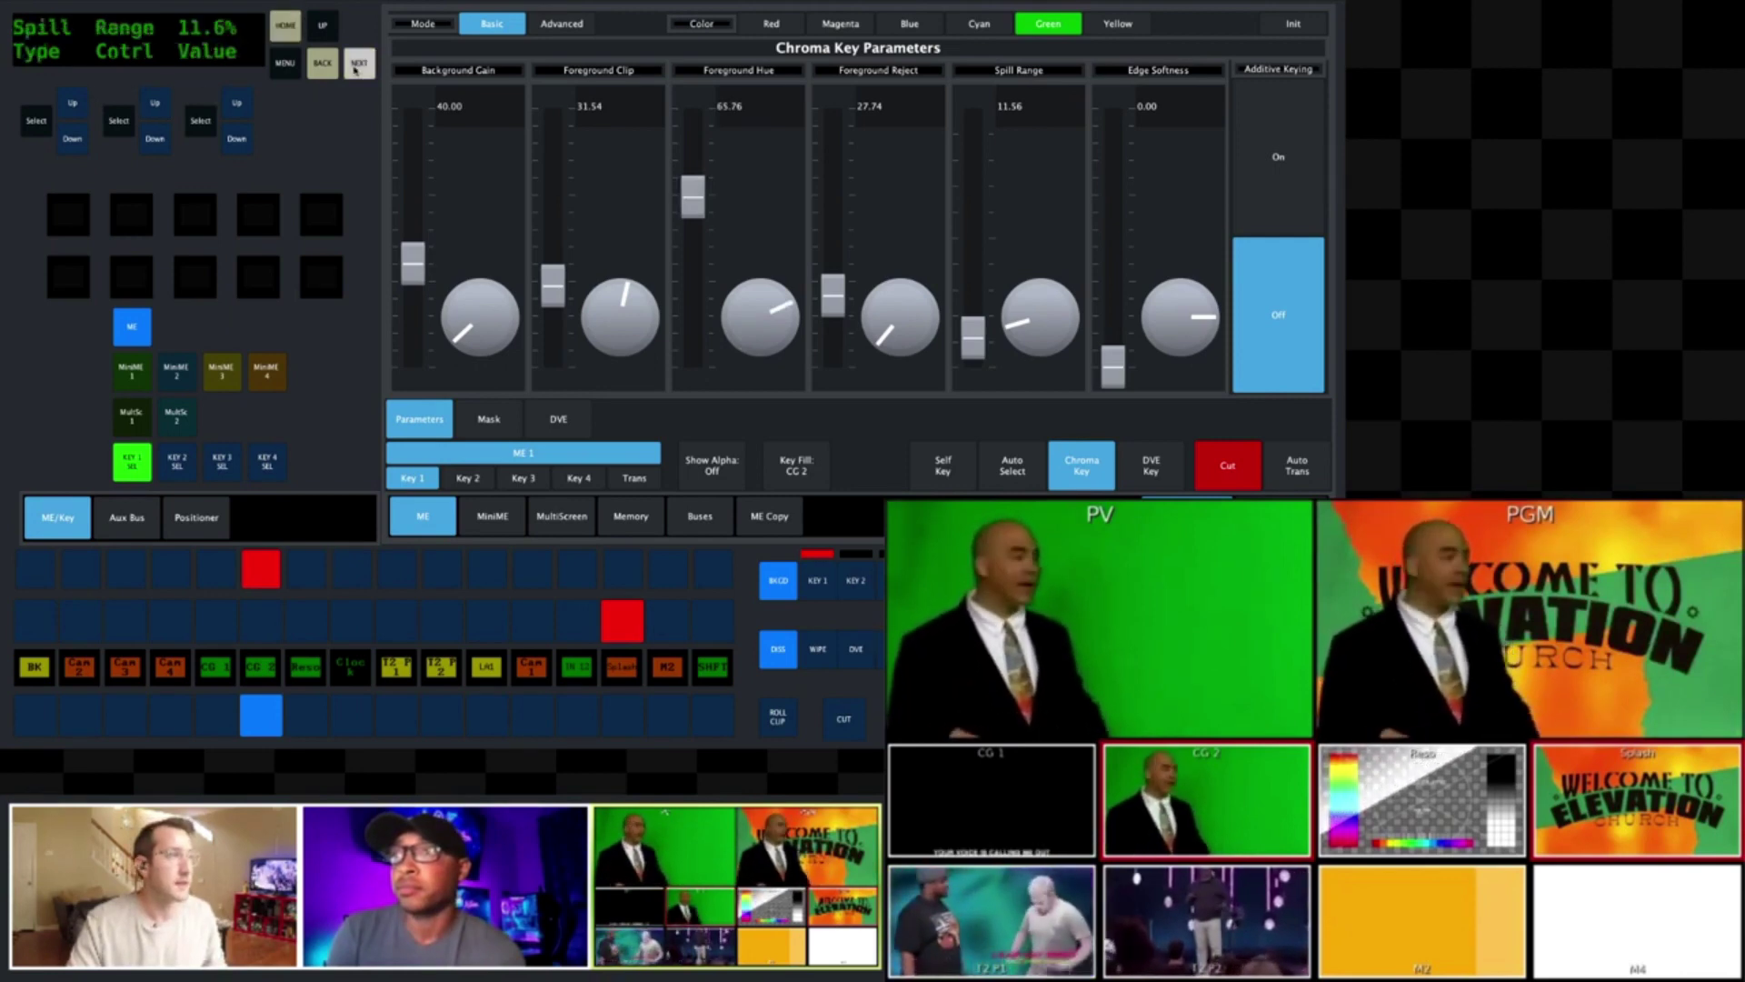
pyautogui.click(237, 105)
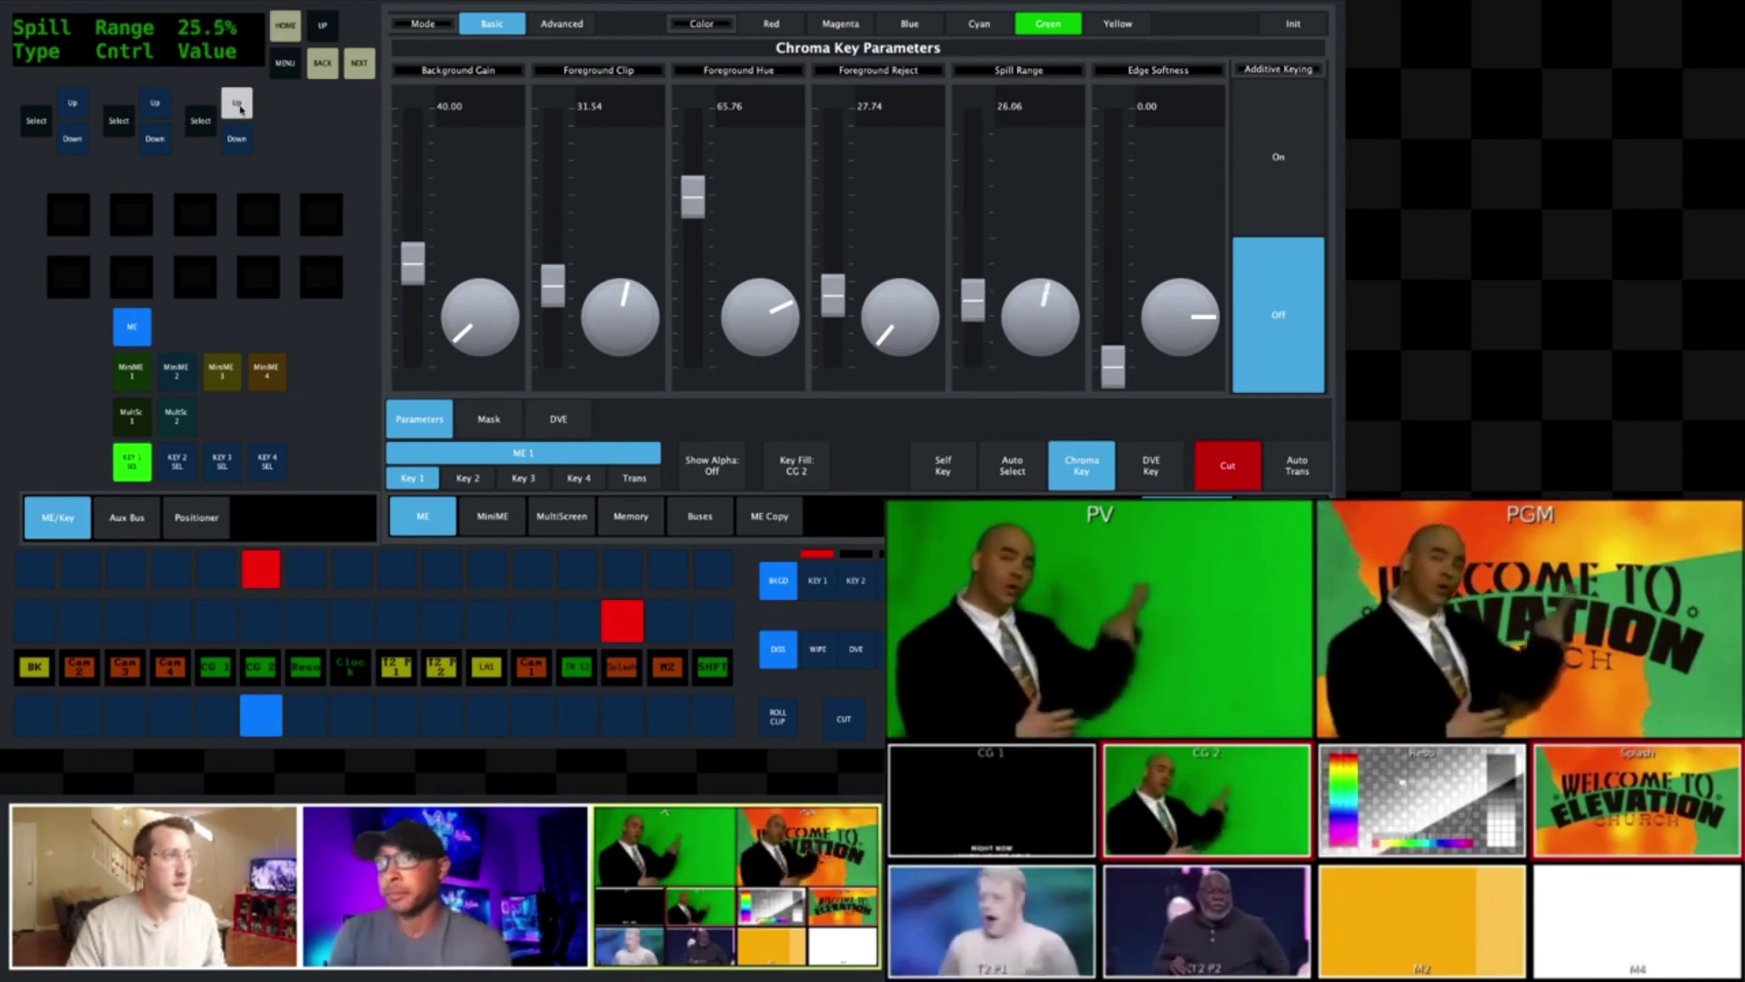
pyautogui.click(237, 104)
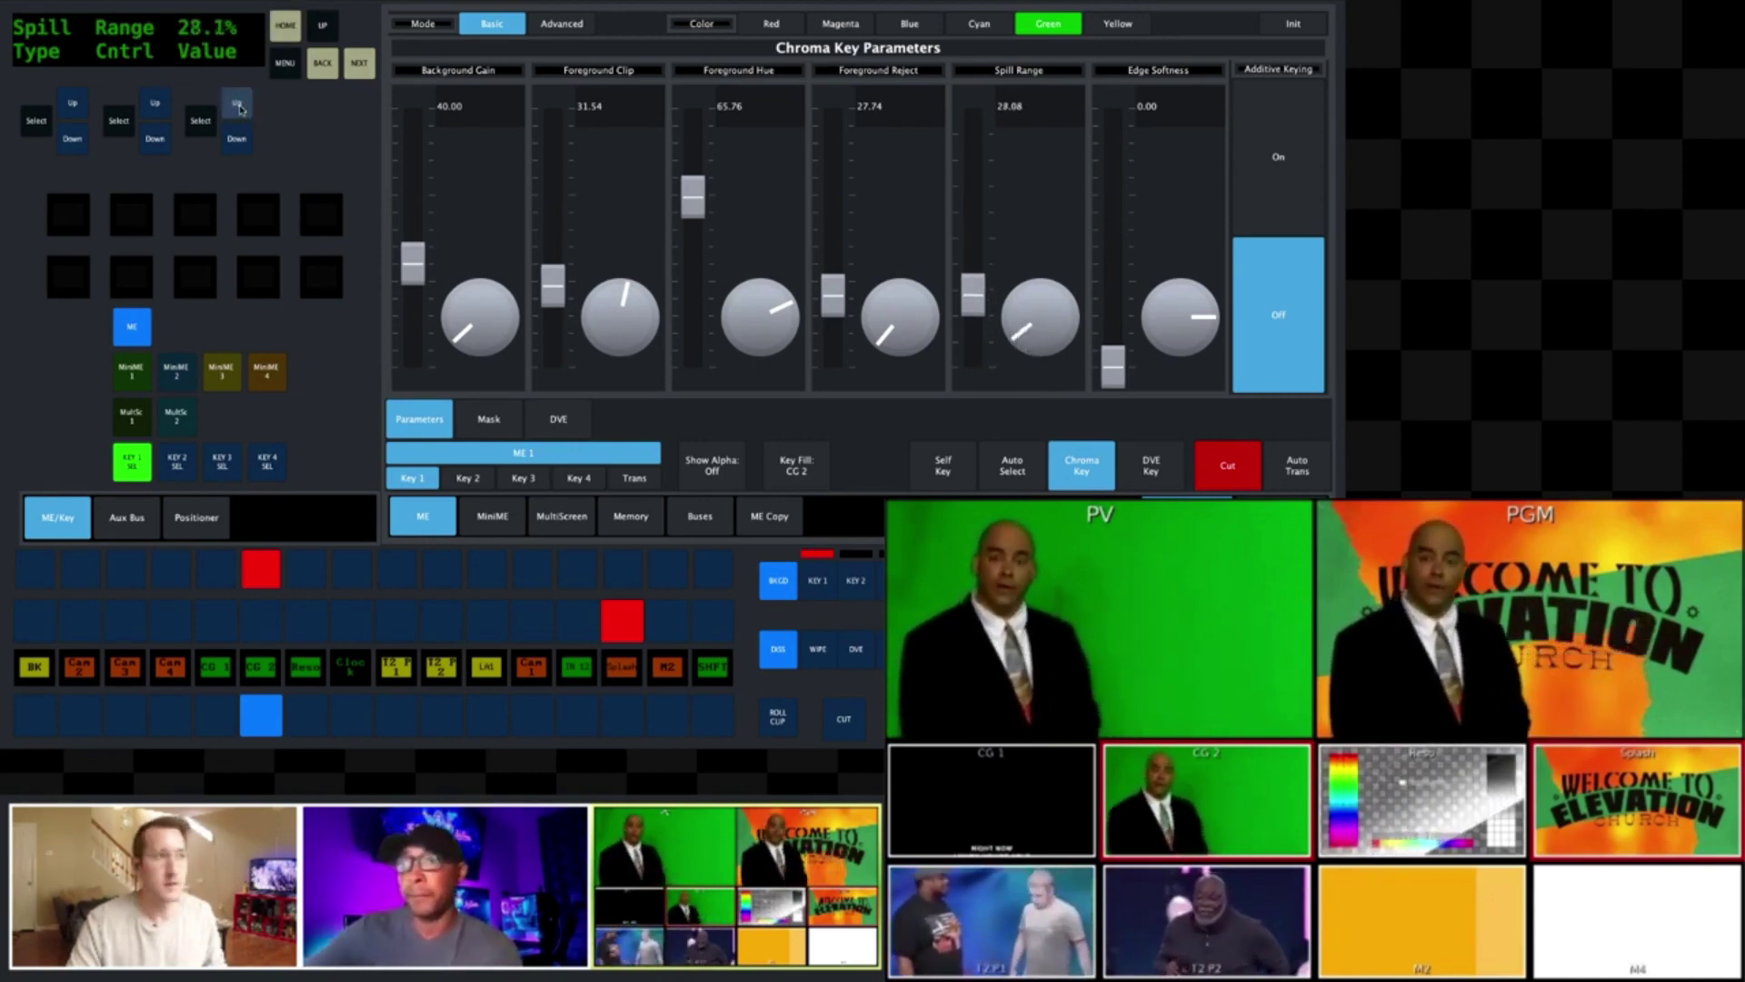
pyautogui.click(237, 105)
pyautogui.click(237, 105)
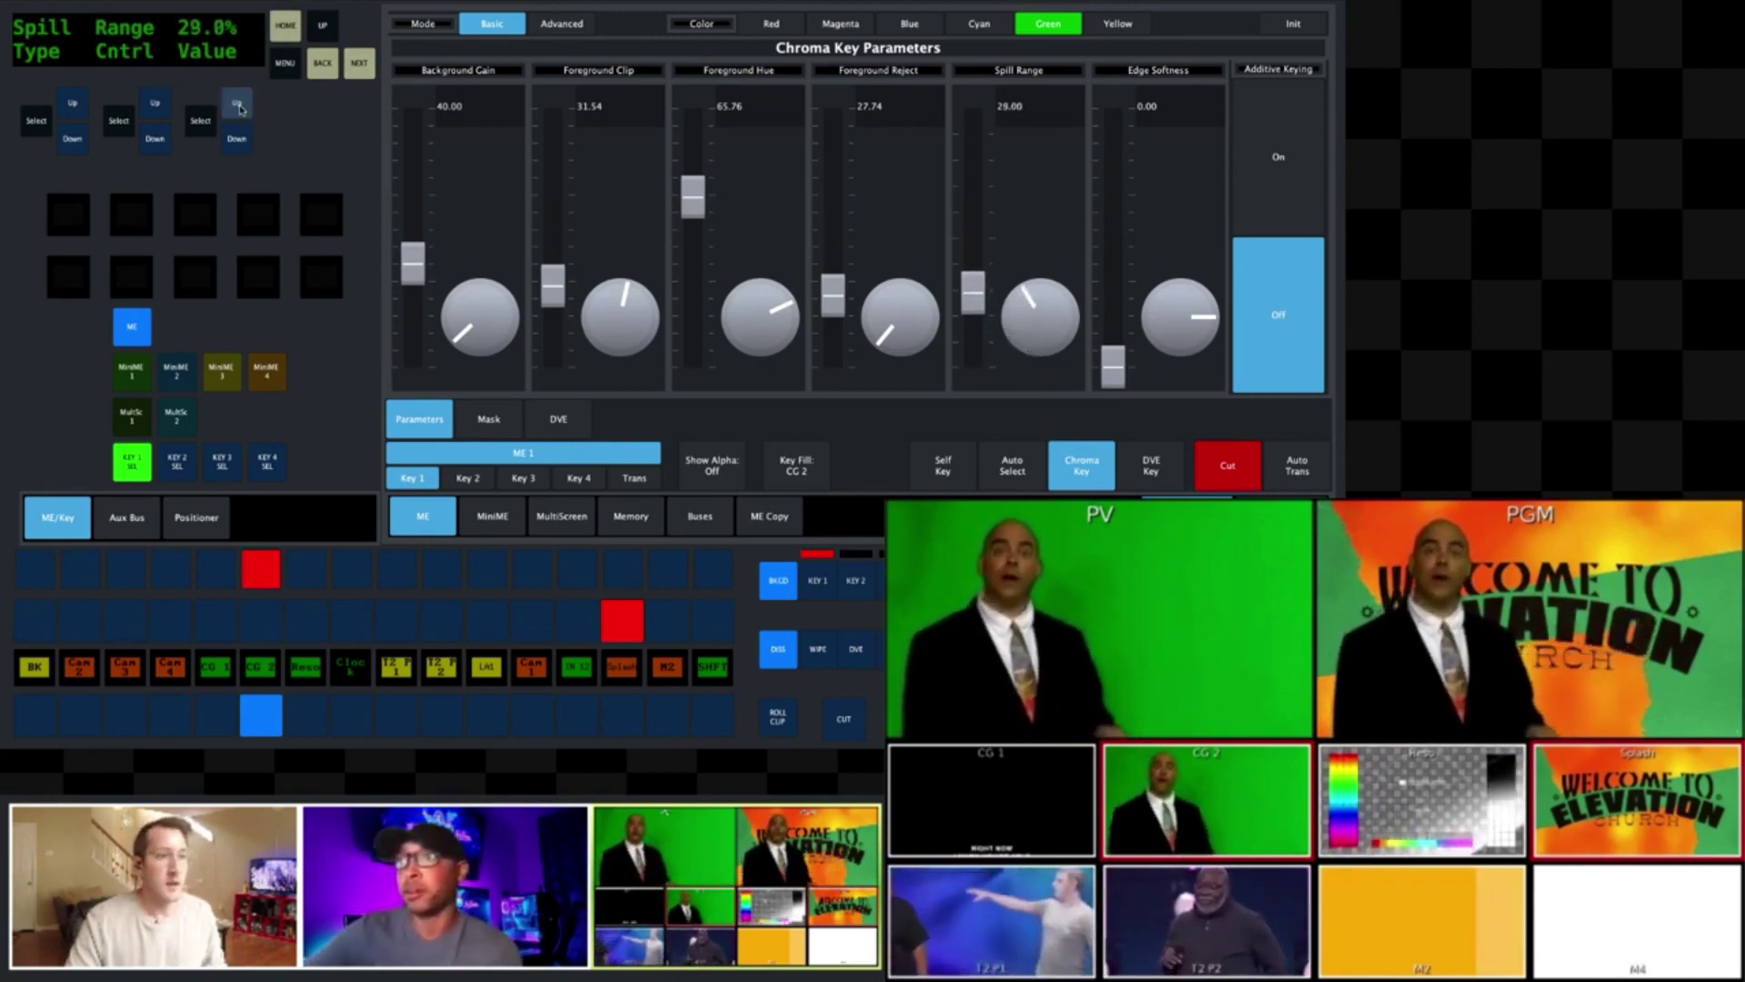
pyautogui.click(238, 106)
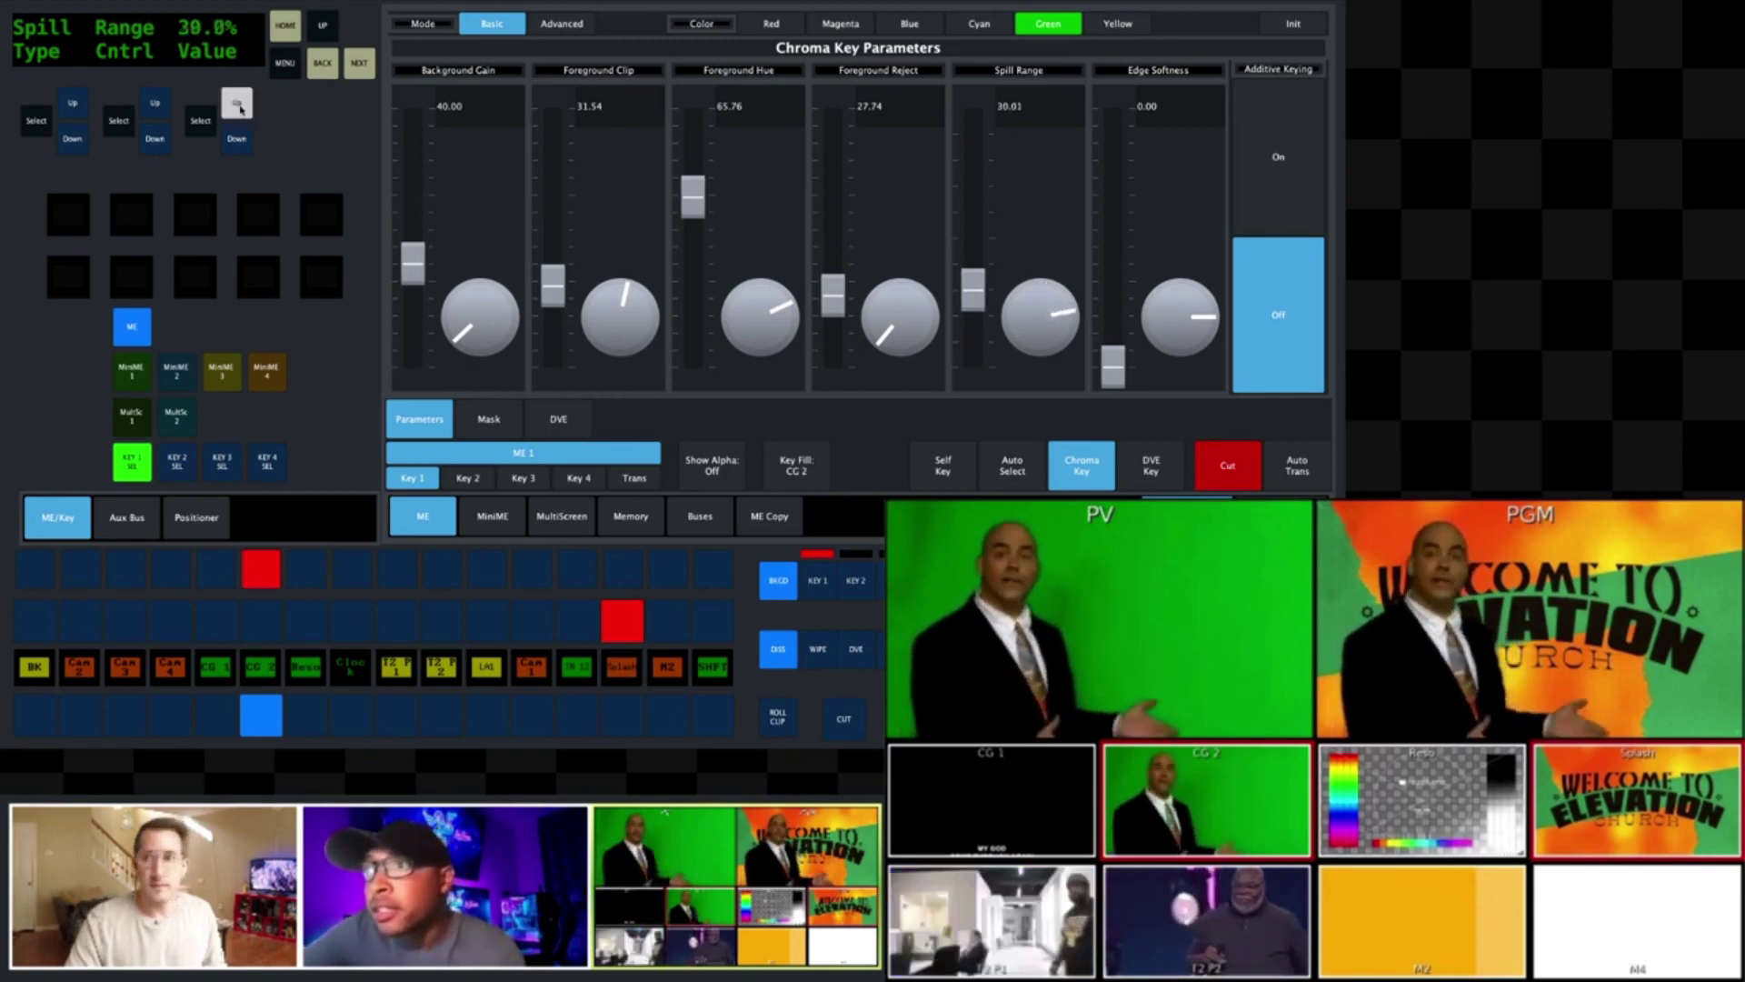
pyautogui.click(238, 105)
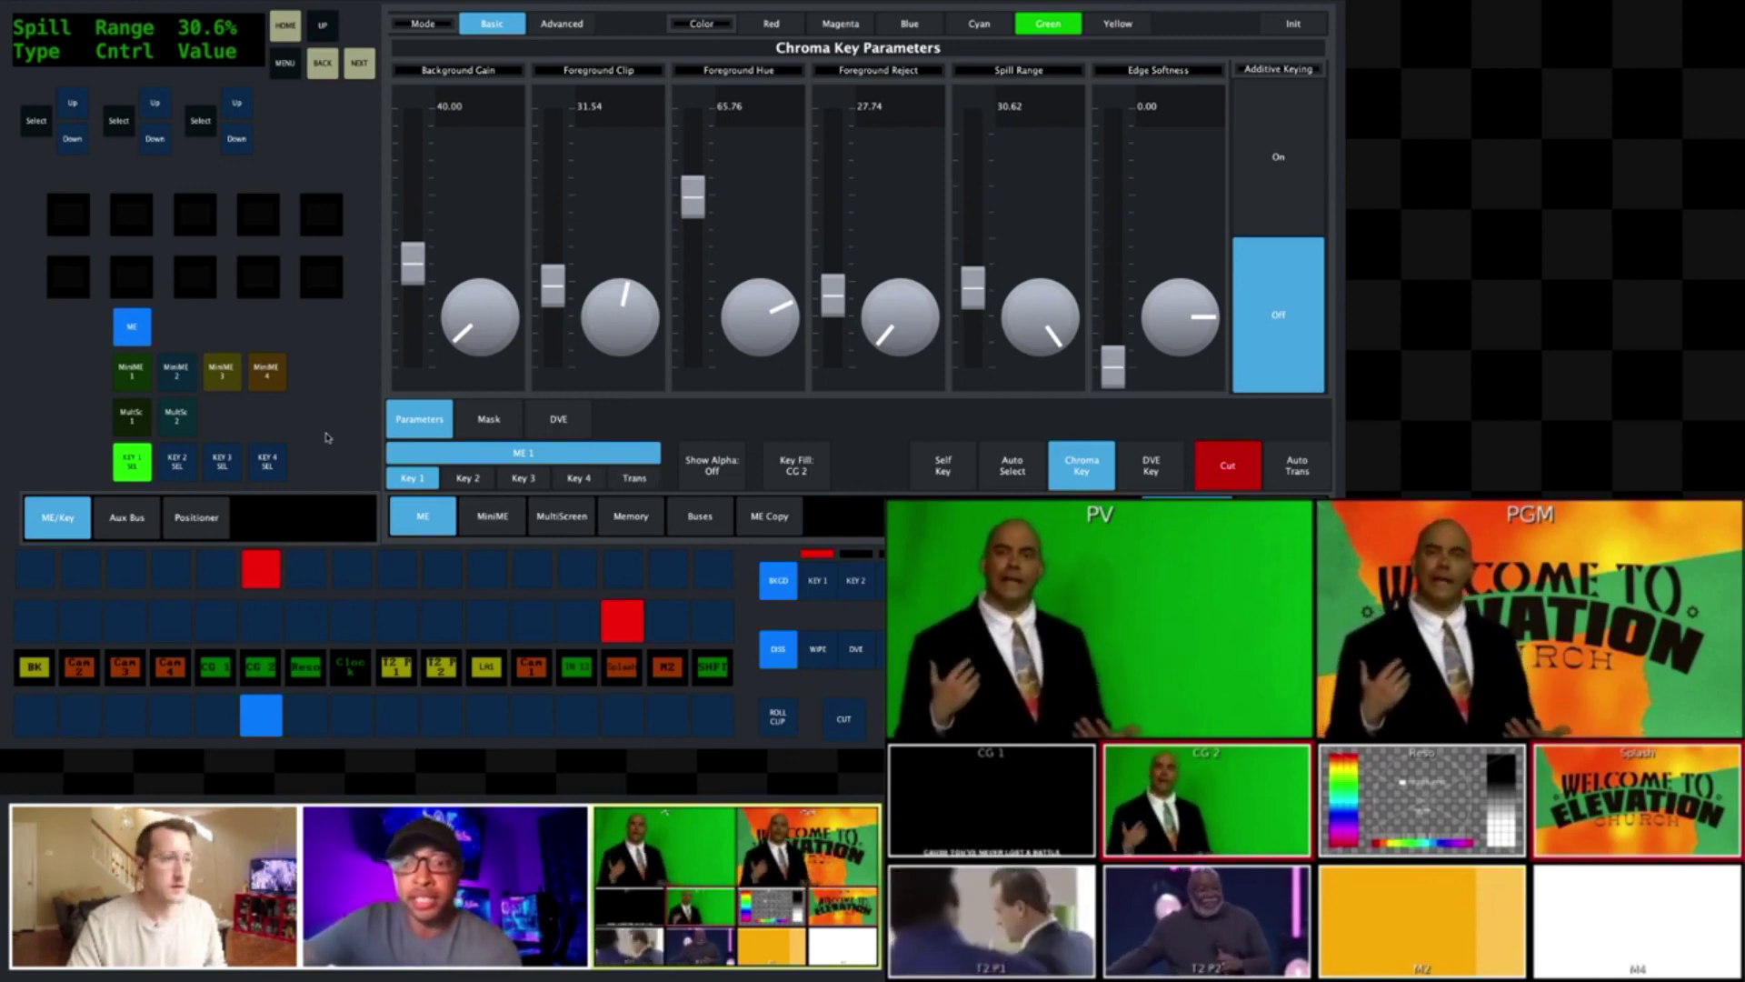
# Step: Show the alpha matte of ME 1 Key 1 in the preview to check the chroma key
pyautogui.click(712, 464)
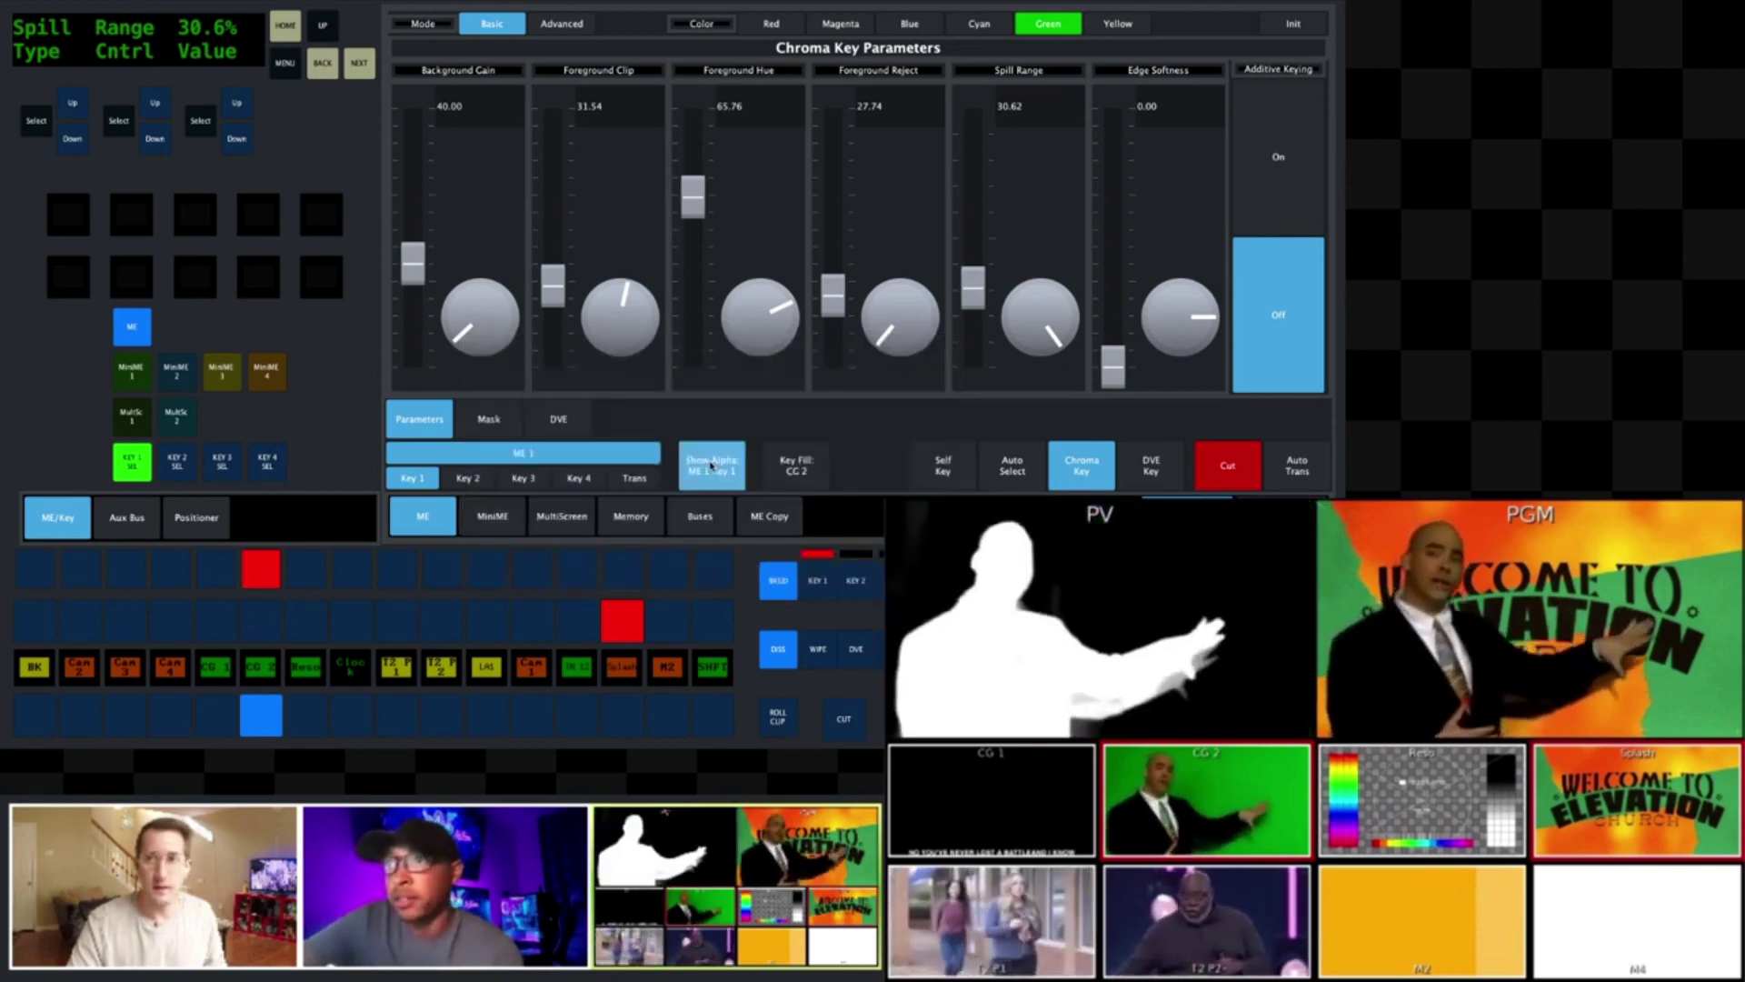